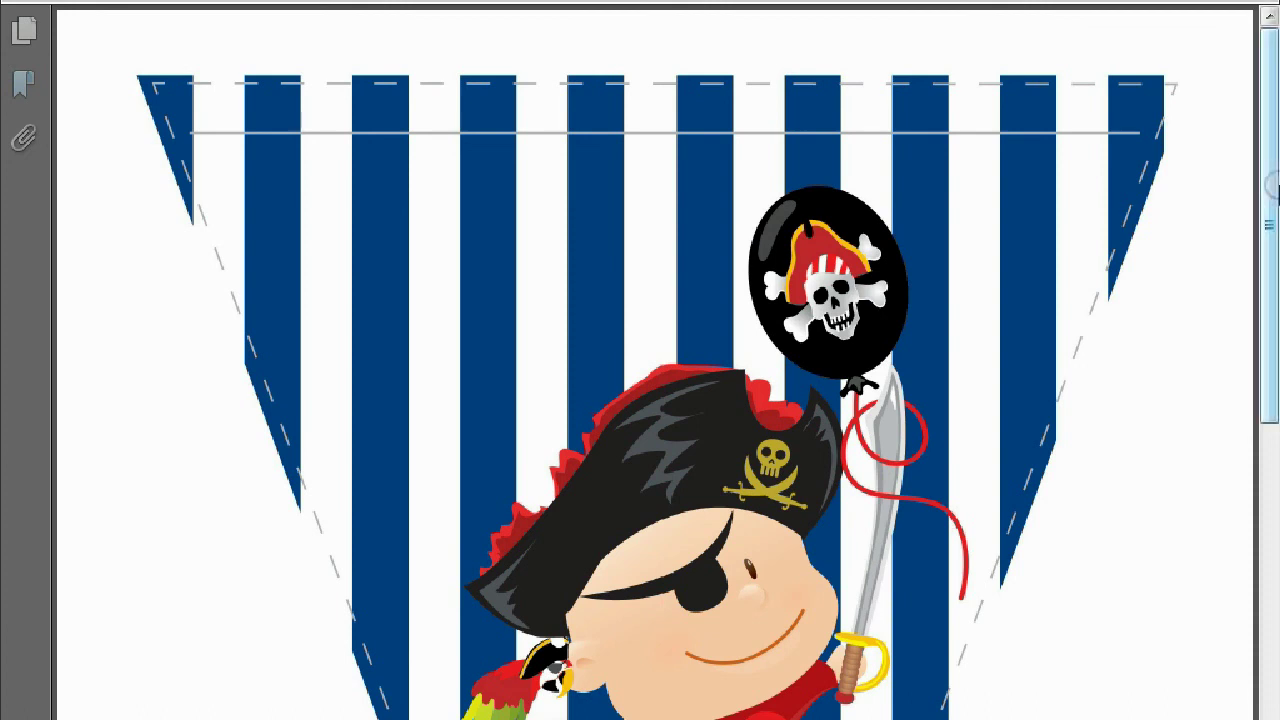
Scroll the pirate printables PDF down to the Ahoy Mateys gift bingo card page.
{"action": "left_click_drag", "start_coordinate": [1270, 183], "coordinate": [1257, 147]}
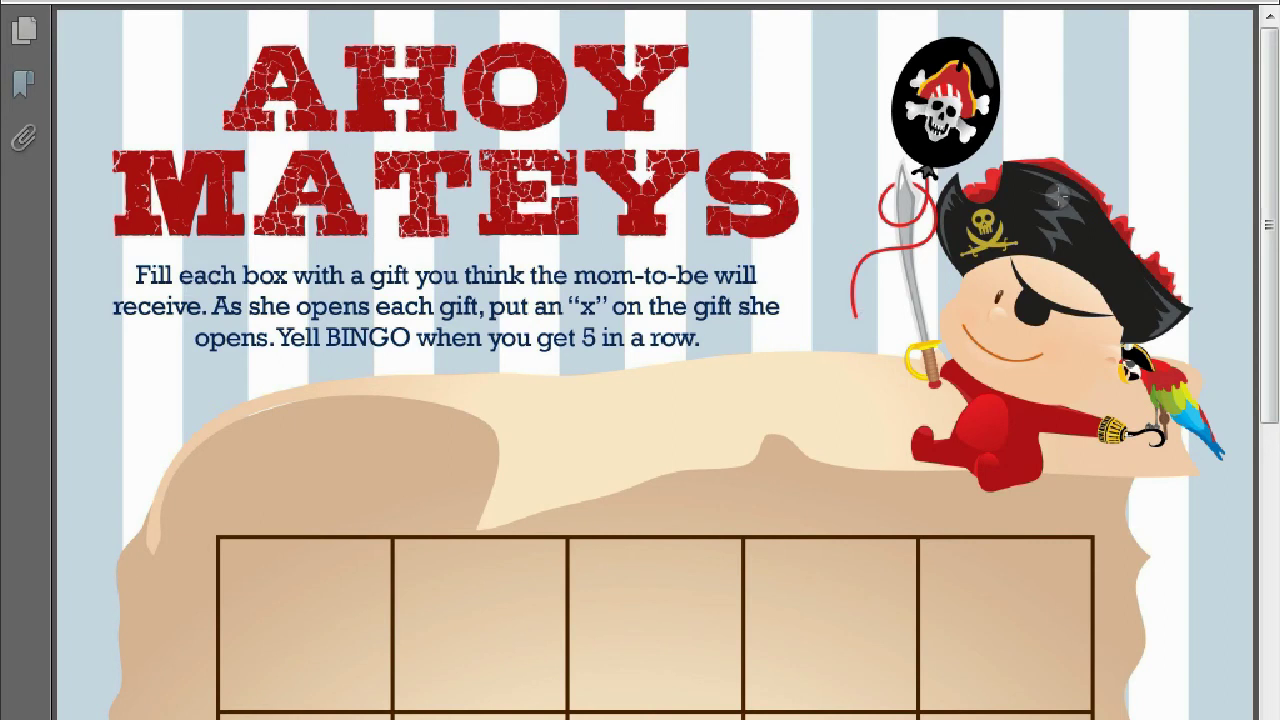
Scroll down to the bingo grid's FREE SPACE square and leave Adobe Reader for the pirate image folder.
{"action": "left_click_drag", "start_coordinate": [1274, 190], "coordinate": [1272, 145]}
{"action": "scroll", "coordinate": [1272, 145], "scroll_direction": "down", "scroll_amount": 5}
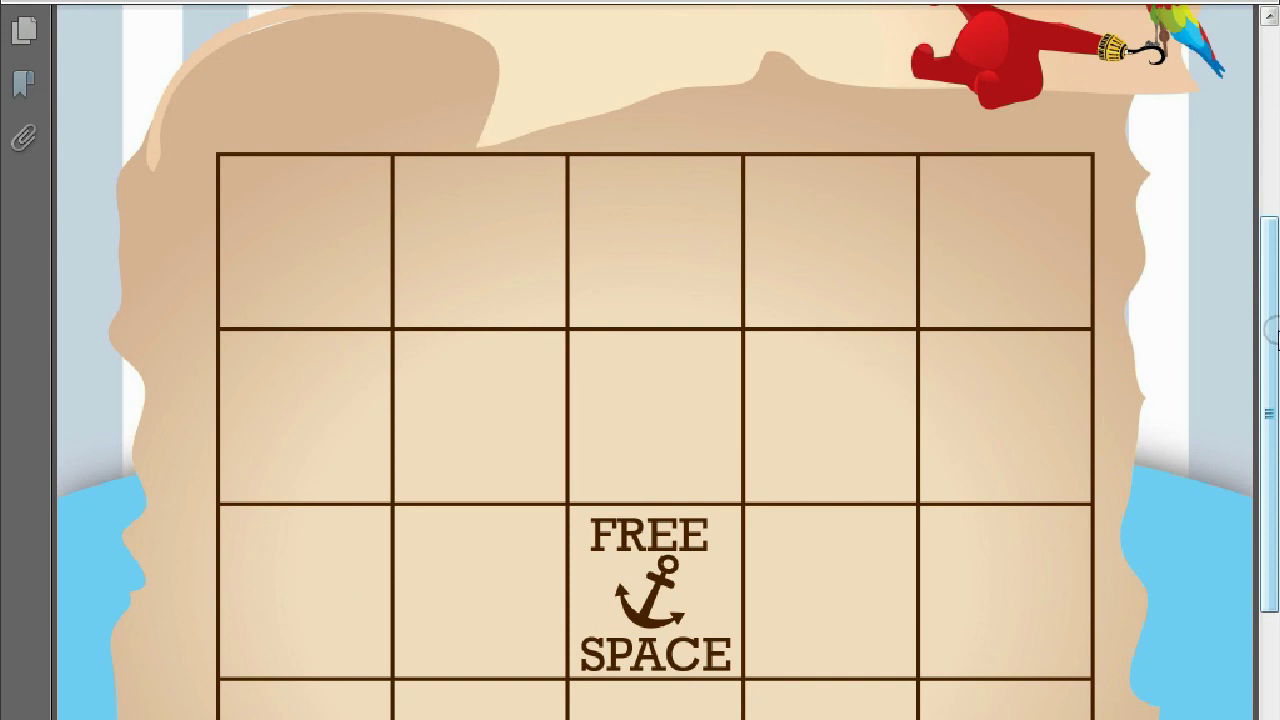
{"action": "left_click_drag", "start_coordinate": [1273, 330], "coordinate": [1257, 160]}
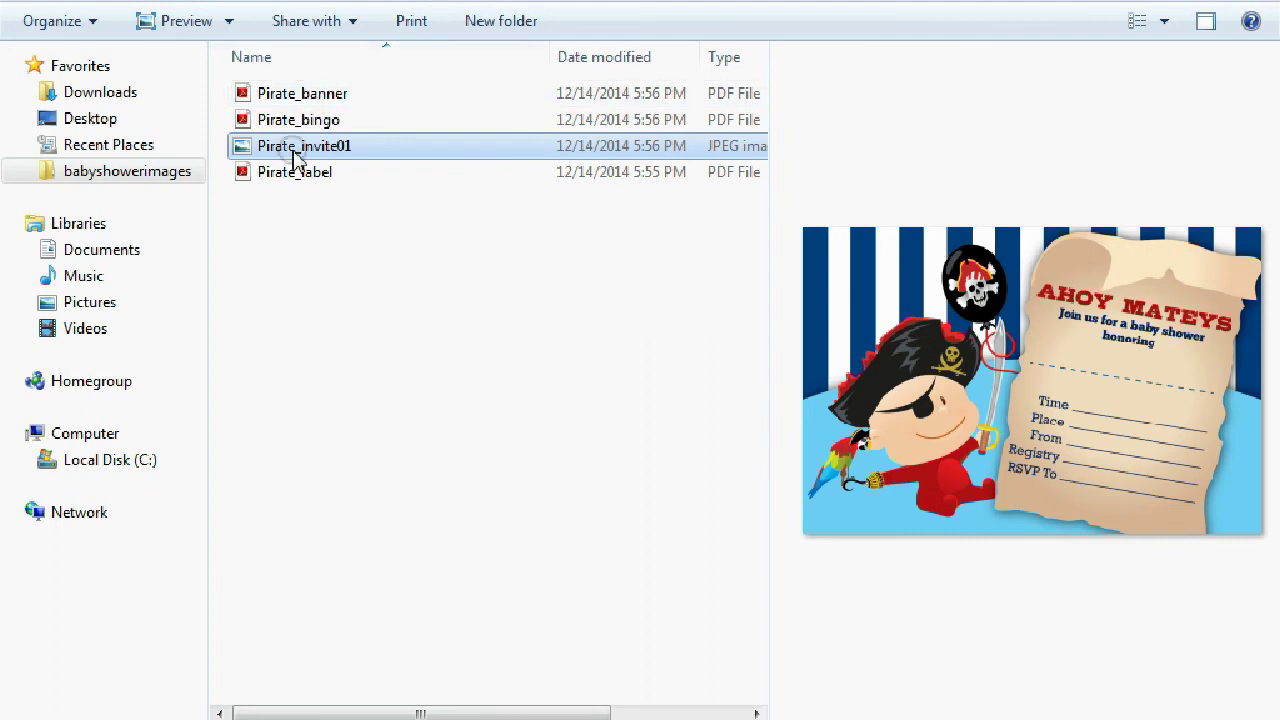
Open Pirate_invite01 in GIMP using its Edit with GIMP context menu entry.
{"action": "left_click", "coordinate": [337, 152]}
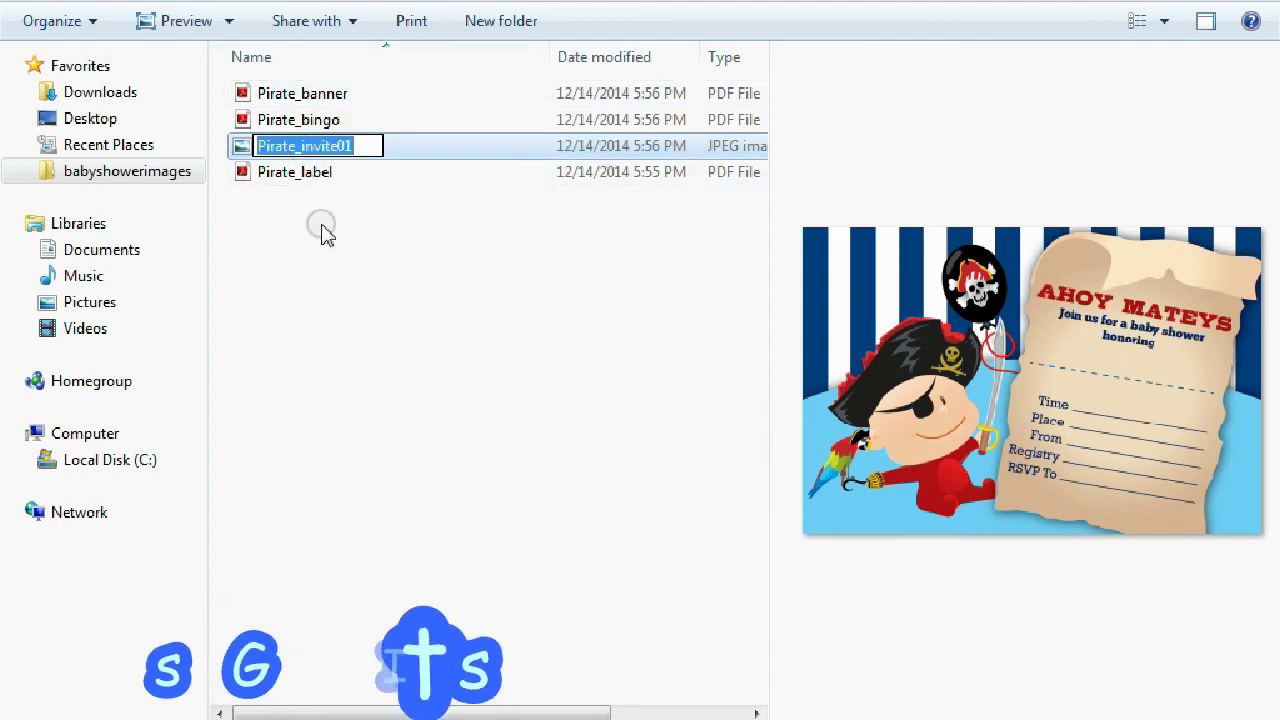
{"action": "left_click", "coordinate": [323, 229]}
{"action": "left_click", "coordinate": [310, 146]}
{"action": "right_click", "coordinate": [313, 155]}
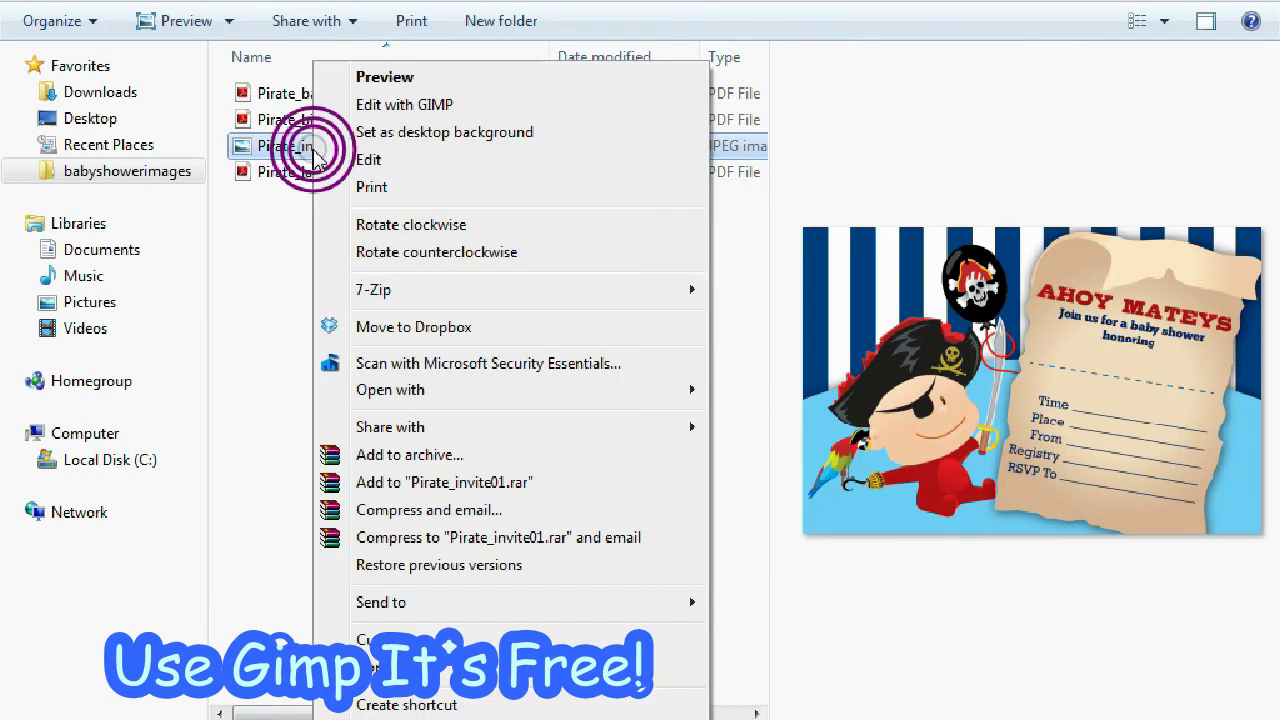
{"action": "left_click", "coordinate": [418, 100]}
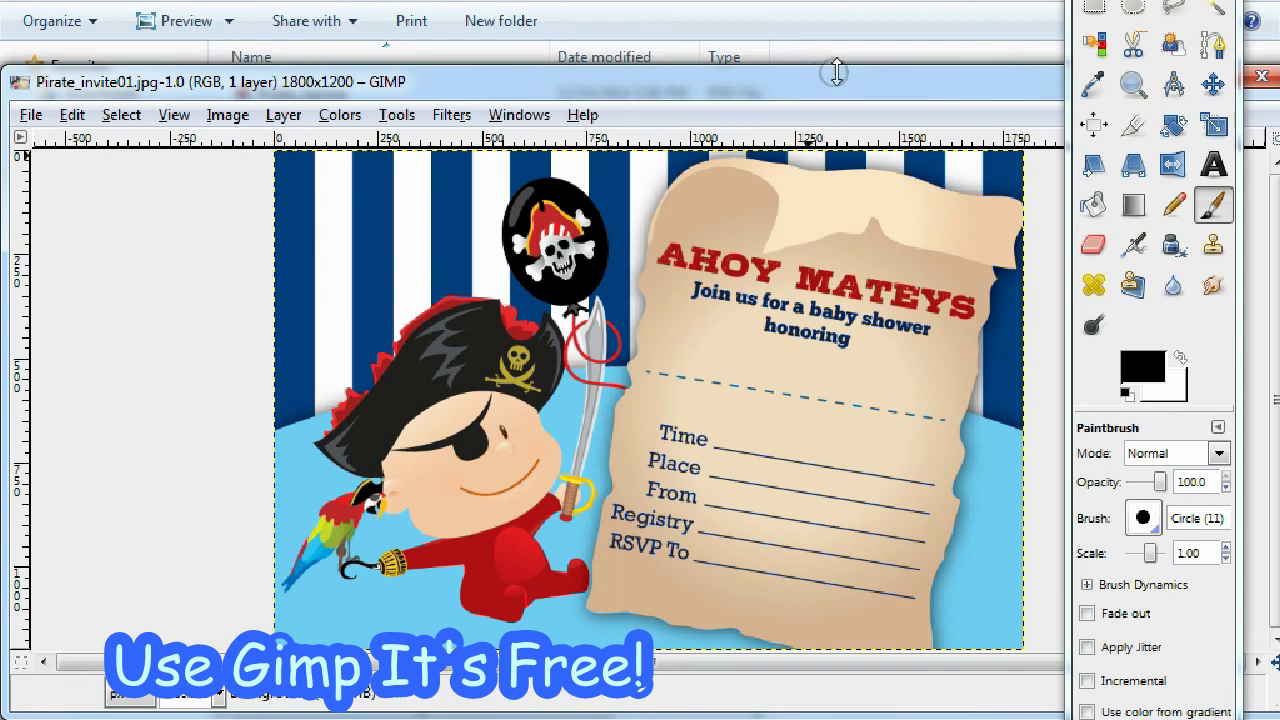
Shift the invitation's image window left and maximize it.
{"action": "left_click_drag", "start_coordinate": [1035, 80], "coordinate": [886, 75]}
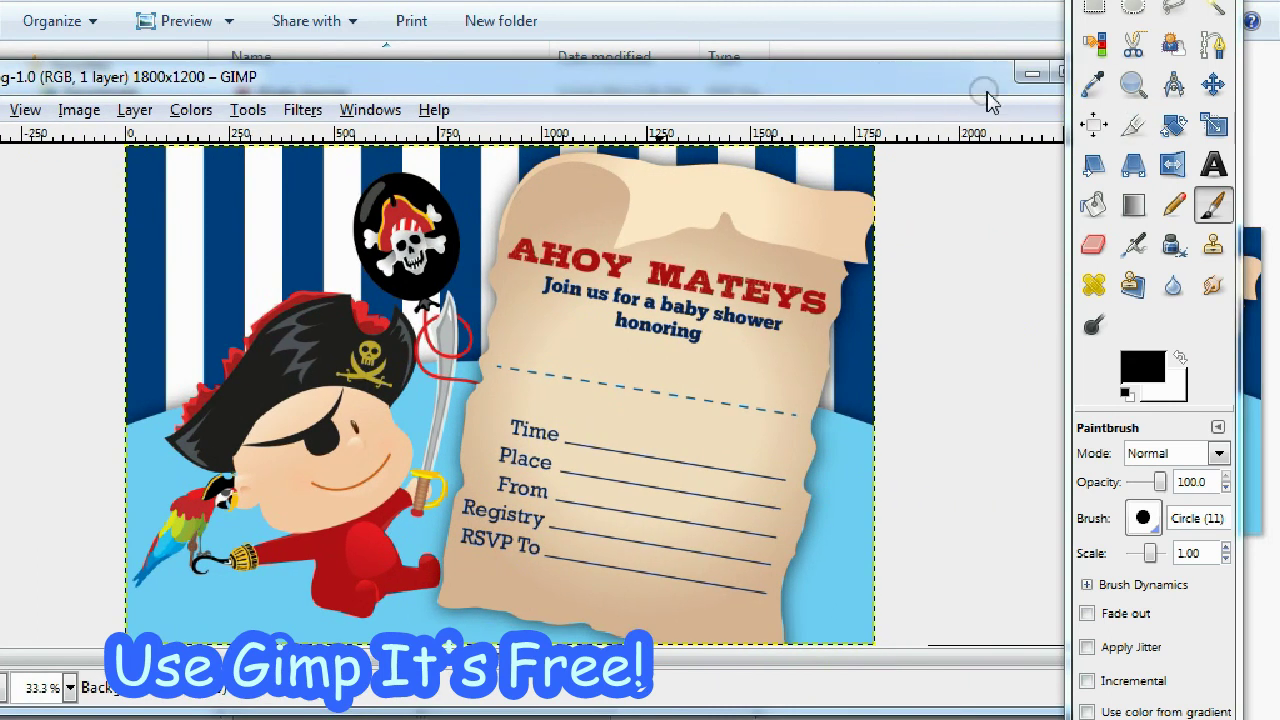
{"action": "left_click", "coordinate": [1062, 80]}
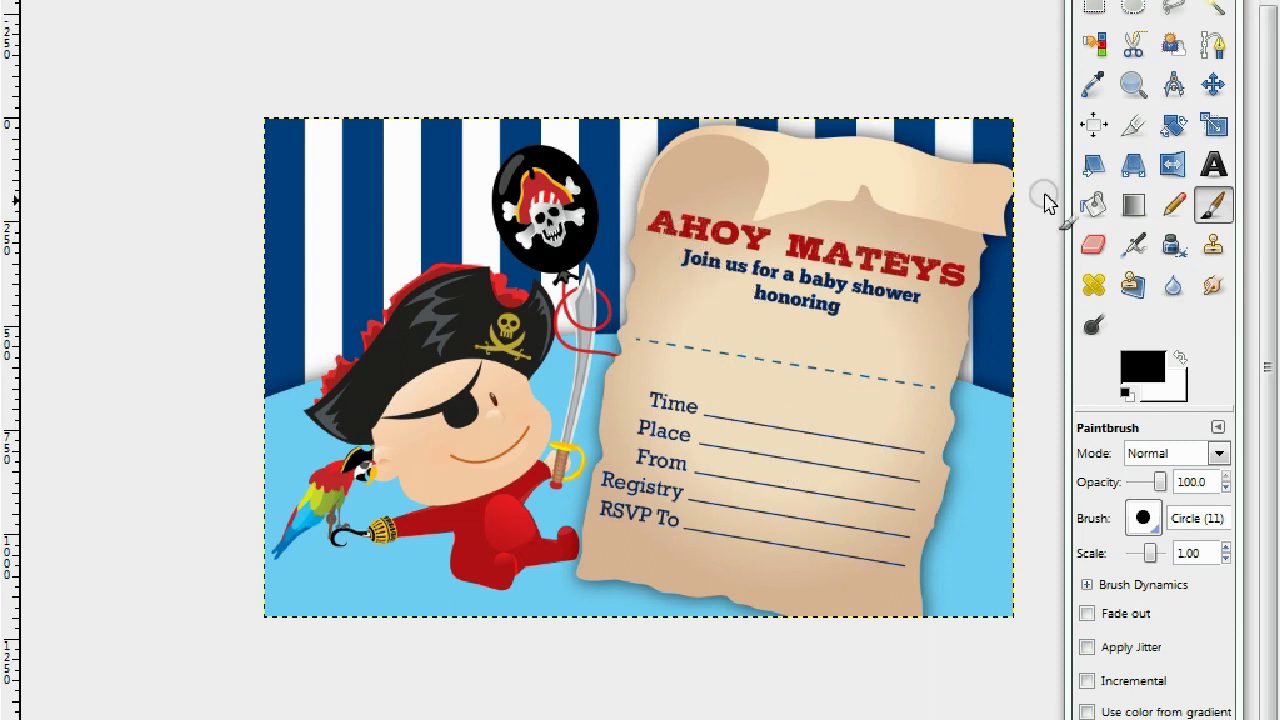
Sample the red of the AHOY MATEYS heading as the foreground colour with the Color Picker.
{"action": "left_click", "coordinate": [1096, 86]}
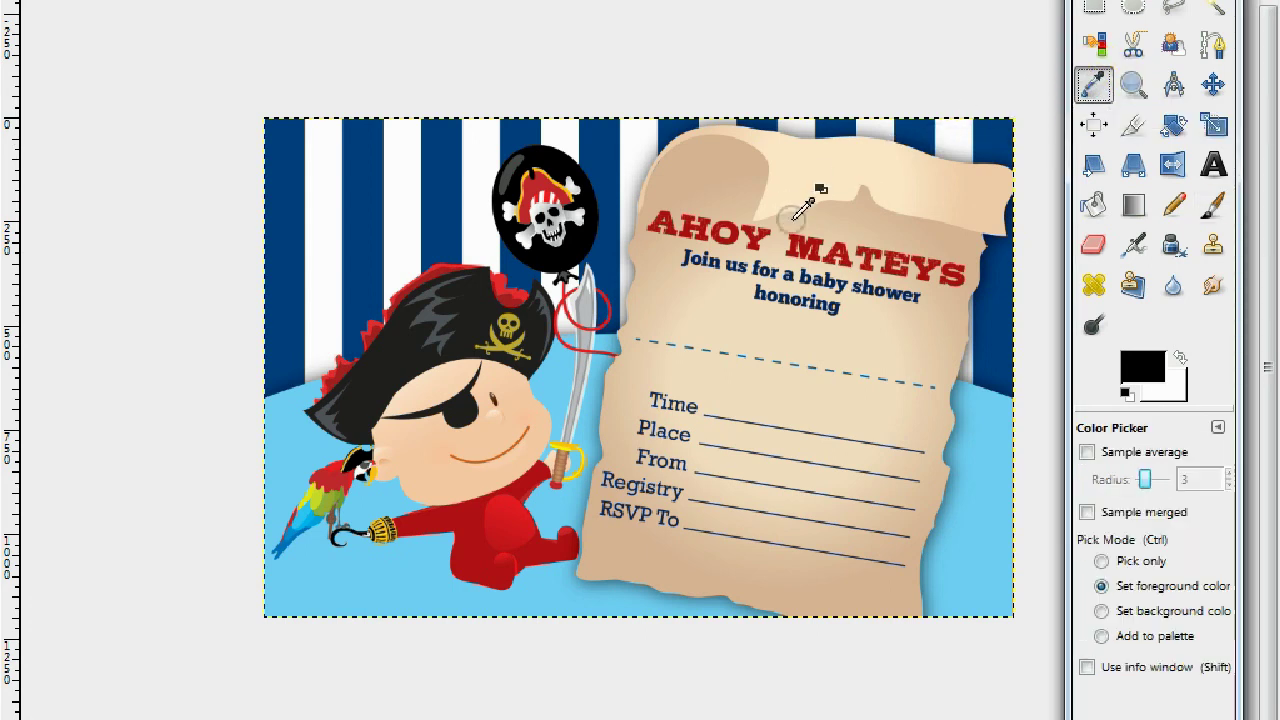
{"action": "left_click", "coordinate": [736, 232]}
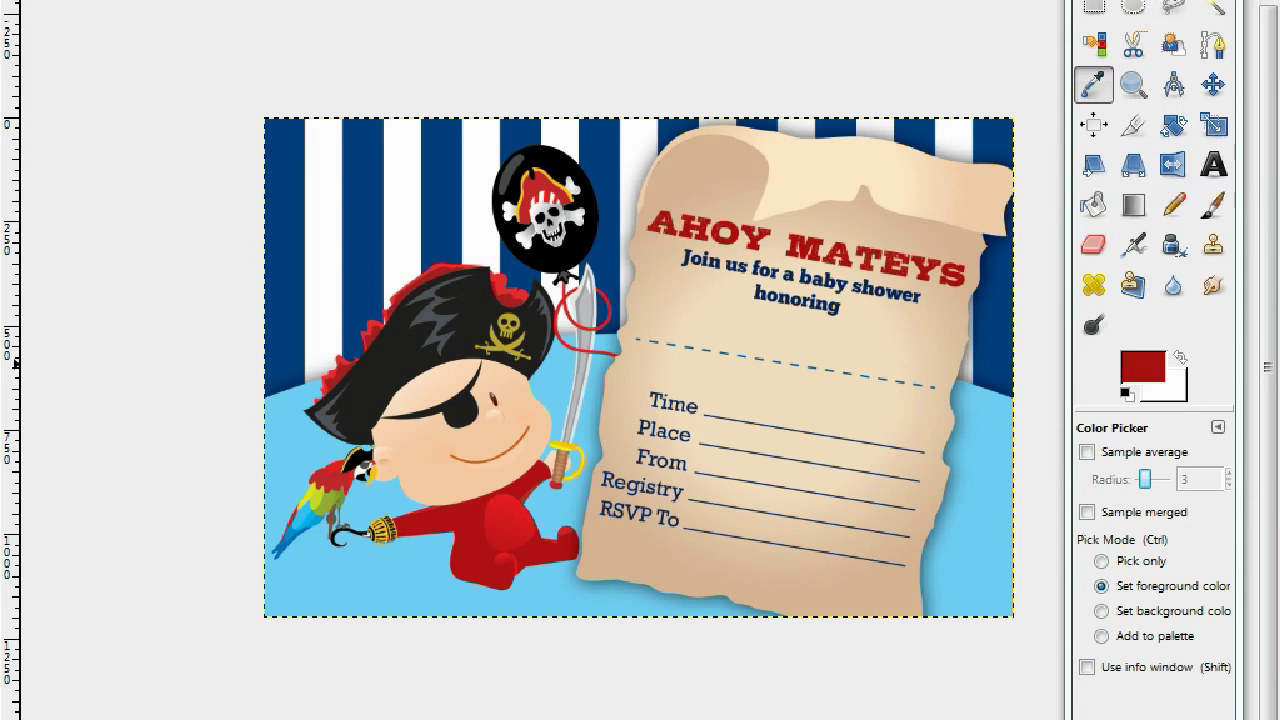
{"action": "left_click_drag", "start_coordinate": [1164, 2], "coordinate": [1099, 0]}
{"action": "left_click", "coordinate": [1098, 257]}
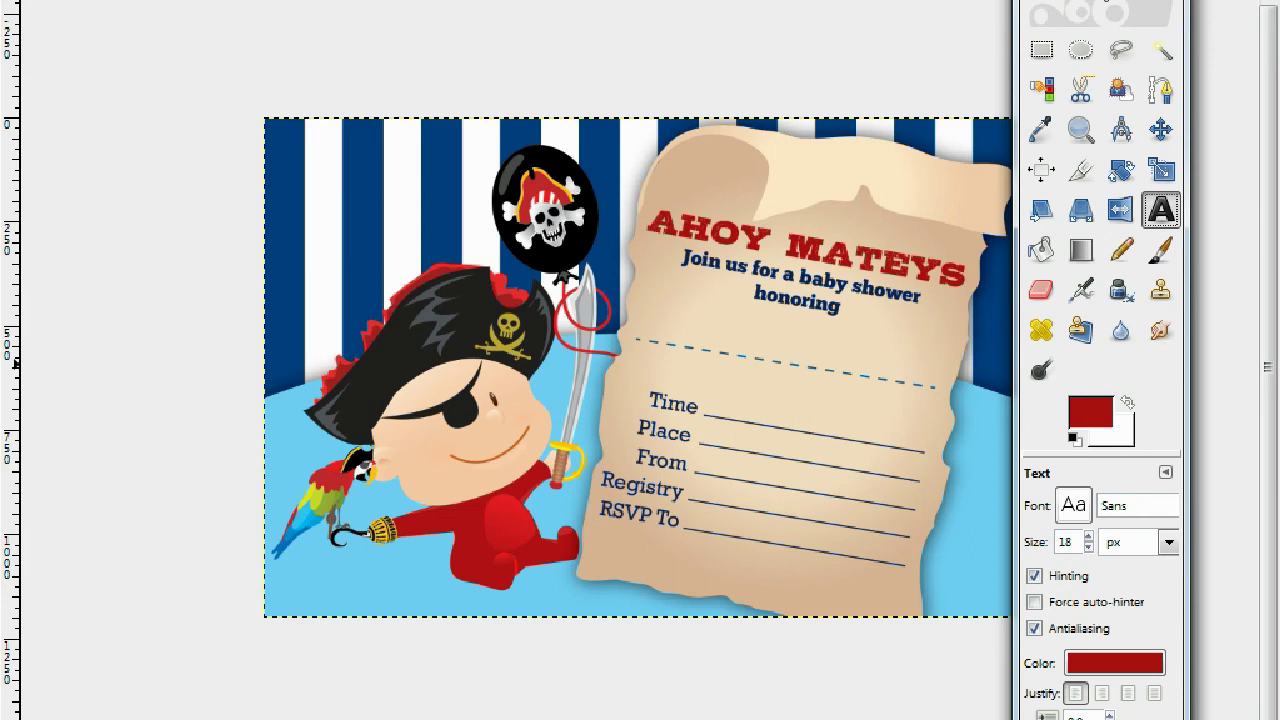
Set the text tool to the 28 Days Later font at 45 px.
{"action": "left_click", "coordinate": [1072, 506]}
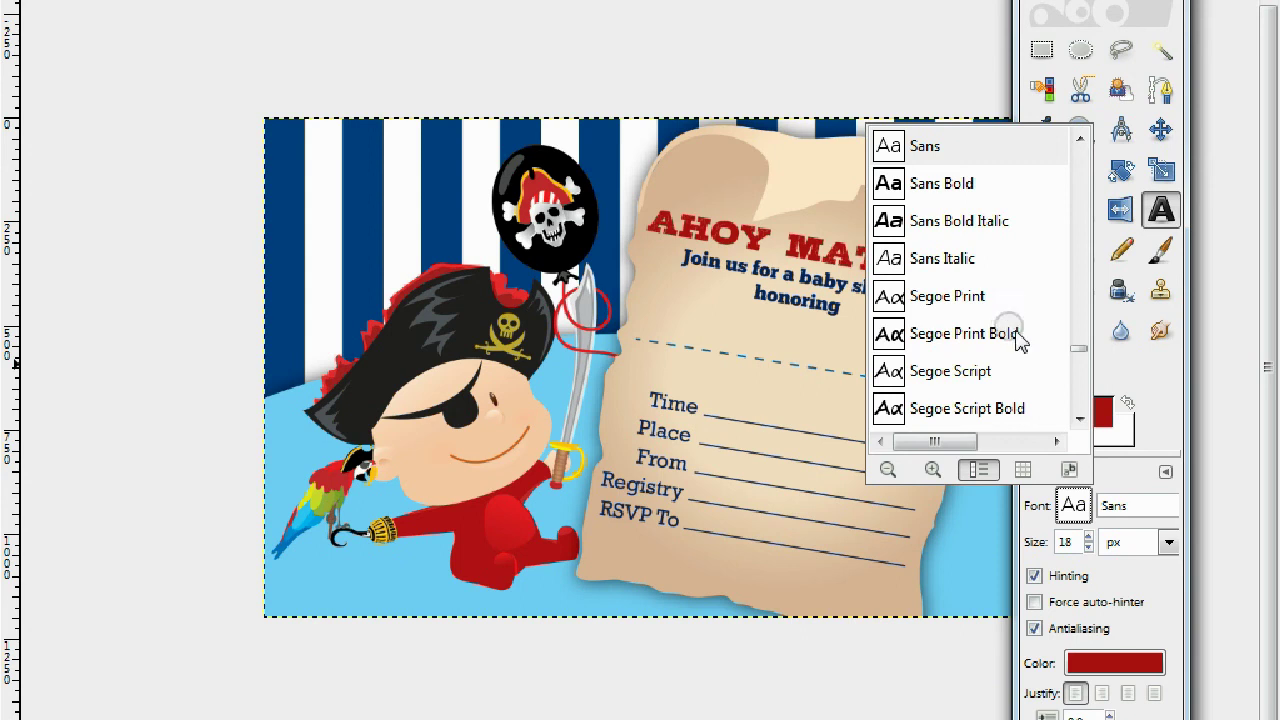
{"action": "left_click_drag", "start_coordinate": [1074, 348], "coordinate": [1077, 143]}
{"action": "left_click", "coordinate": [985, 142]}
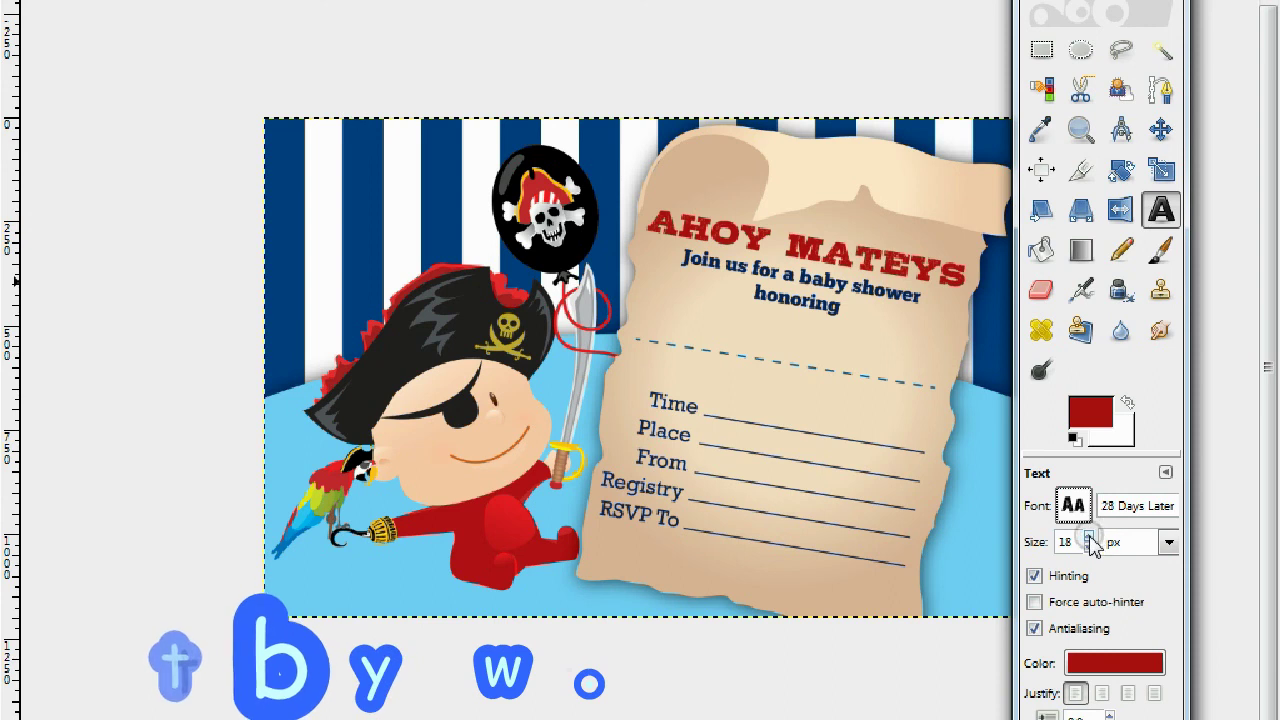
{"action": "scroll", "coordinate": [1090, 541], "scroll_direction": "up", "scroll_amount": 5}
{"action": "scroll", "coordinate": [1090, 541], "scroll_direction": "up", "scroll_amount": 8}
{"action": "scroll", "coordinate": [1092, 541], "scroll_direction": "up", "scroll_amount": 5}
{"action": "scroll", "coordinate": [1092, 541], "scroll_direction": "up", "scroll_amount": 4}
{"action": "scroll", "coordinate": [1092, 541], "scroll_direction": "up", "scroll_amount": 4}
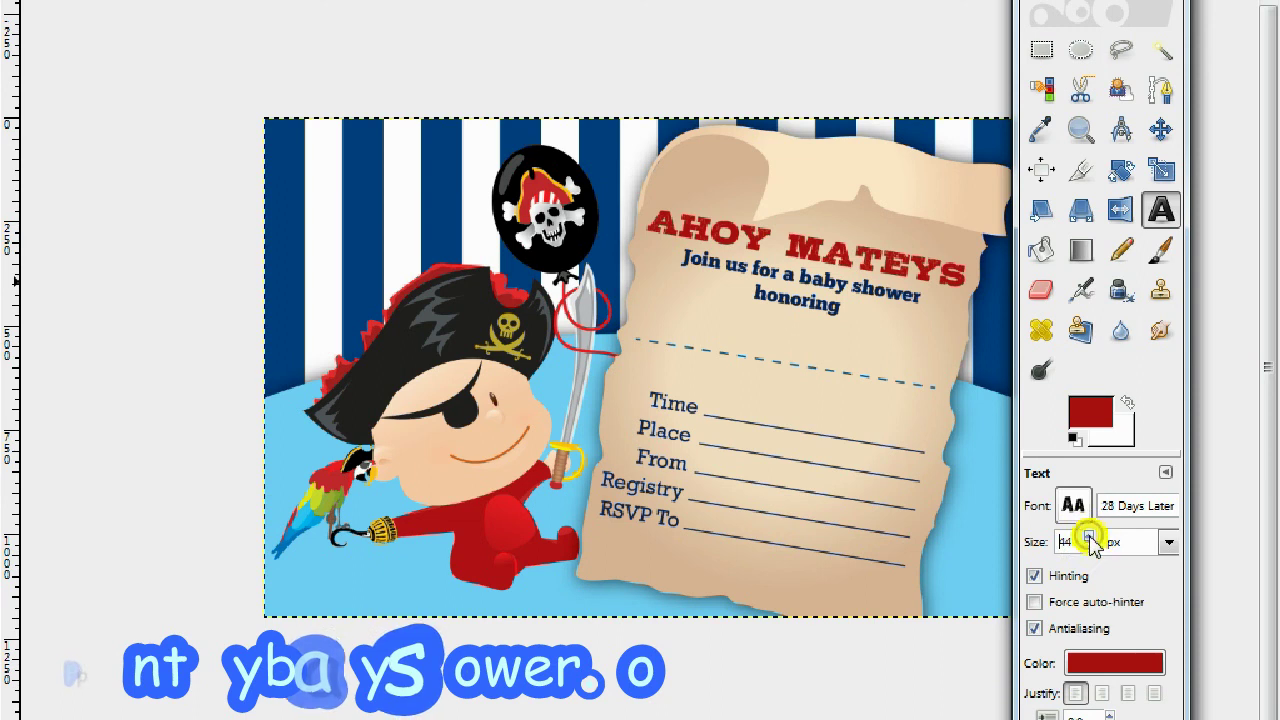
{"action": "scroll", "coordinate": [1090, 541], "scroll_direction": "up", "scroll_amount": 1}
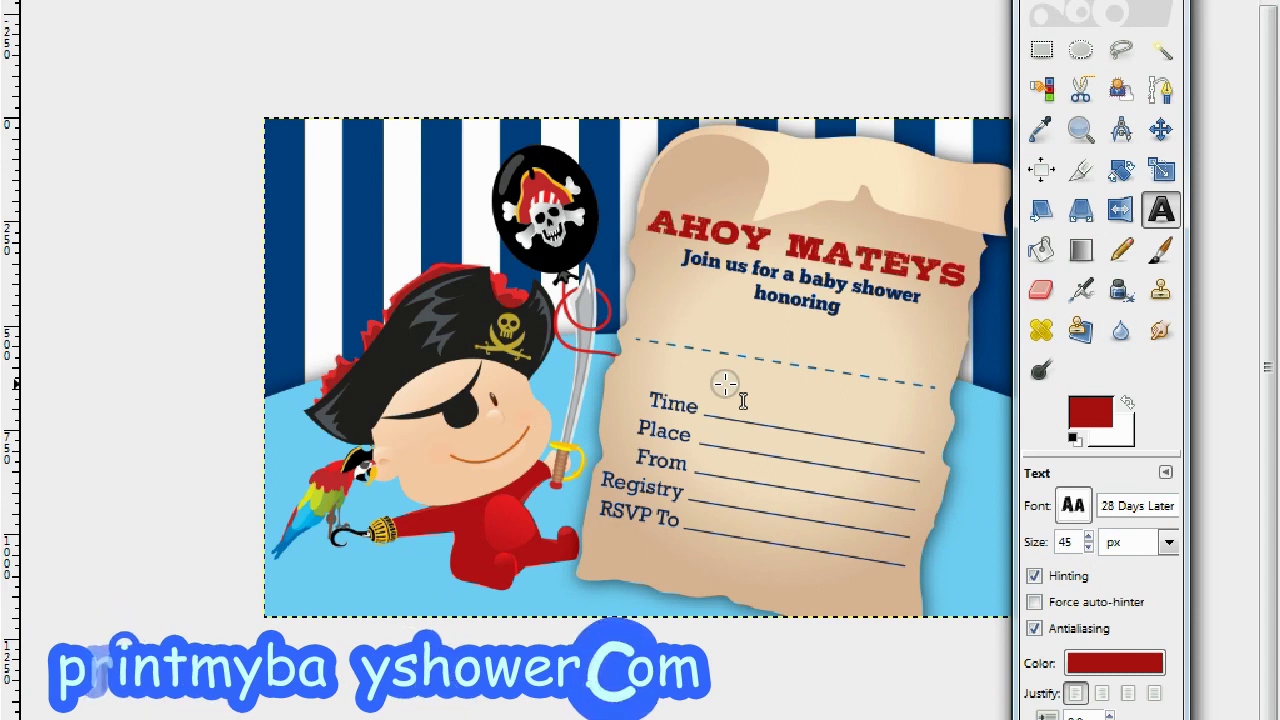
Type red 'Sun 1/4 2"30' text beside the Time line.
{"action": "left_click", "coordinate": [725, 383]}
{"action": "type", "text": "Sun"}
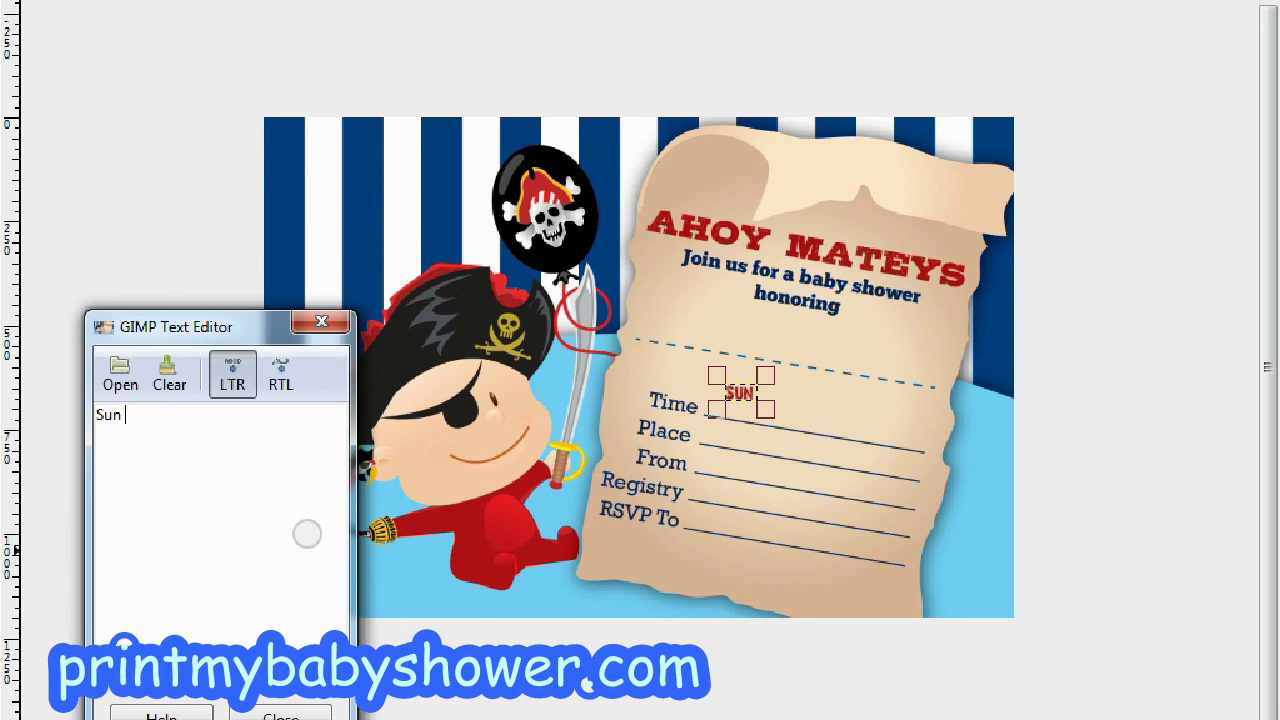
{"action": "type", "text": "1/4 2"}
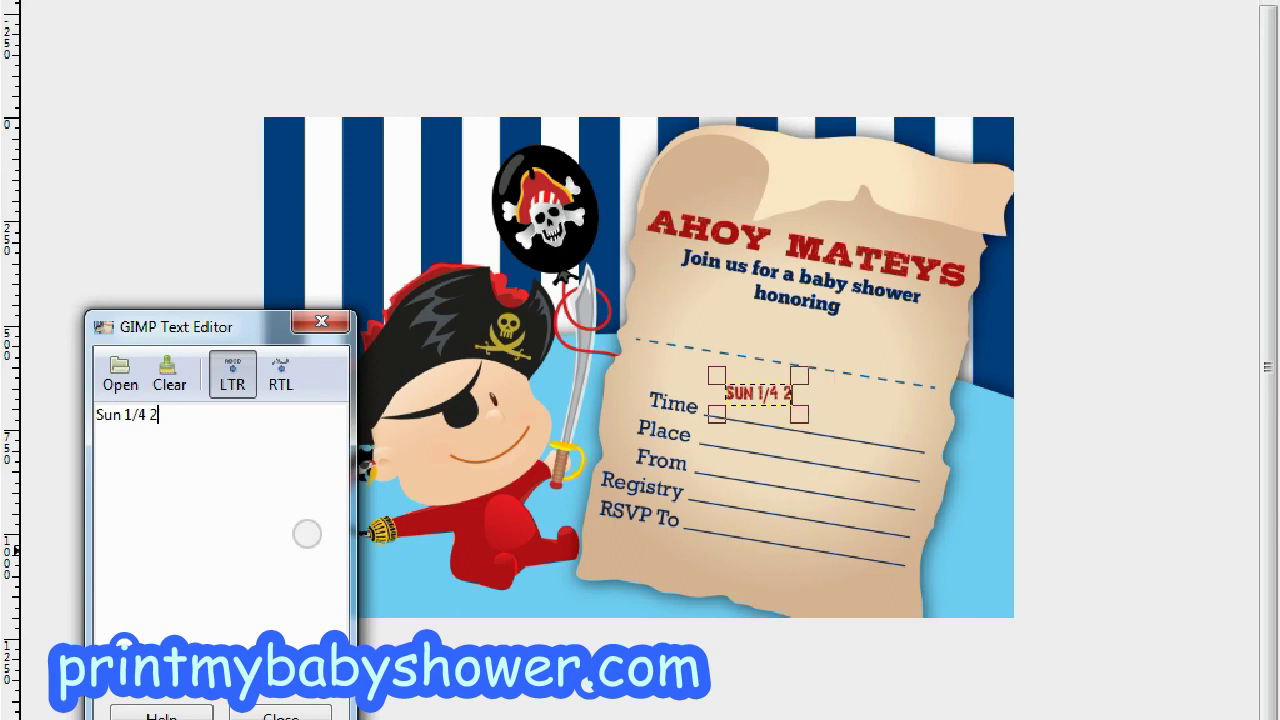
{"action": "type", "text": "30"}
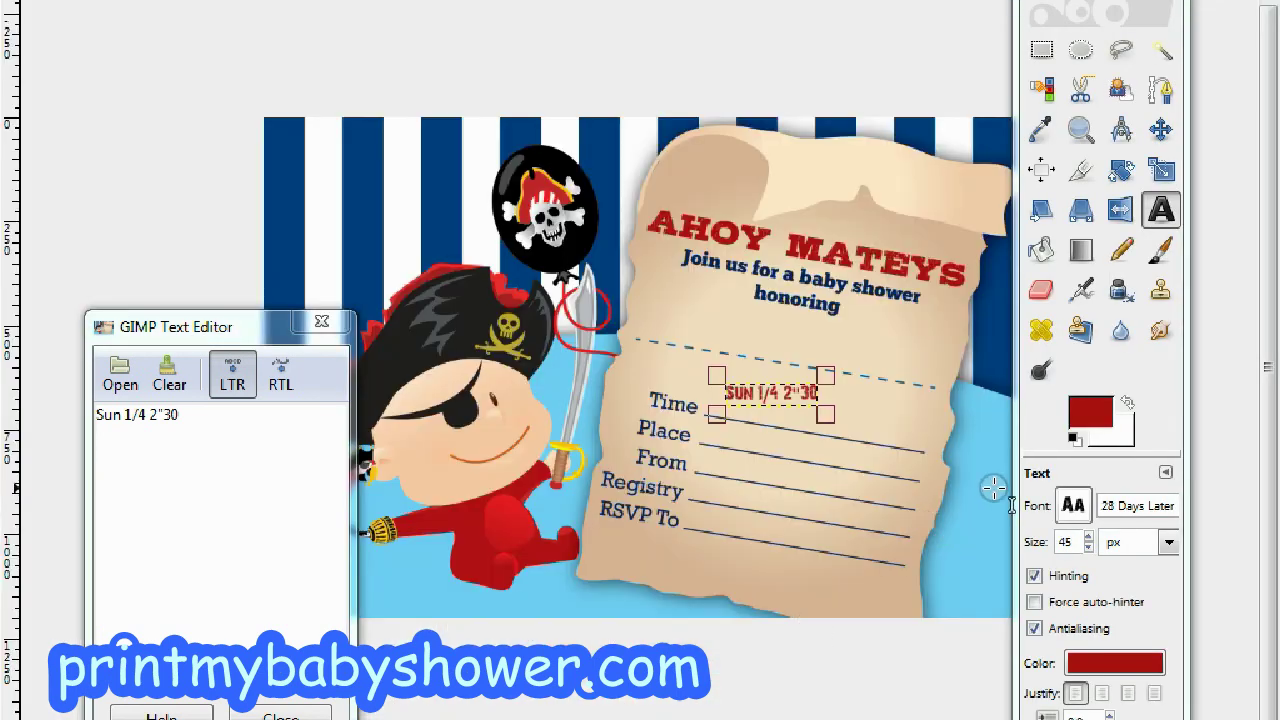
Bring the date text size down to 60 px.
{"action": "scroll", "coordinate": [1091, 541], "scroll_direction": "up", "scroll_amount": 20}
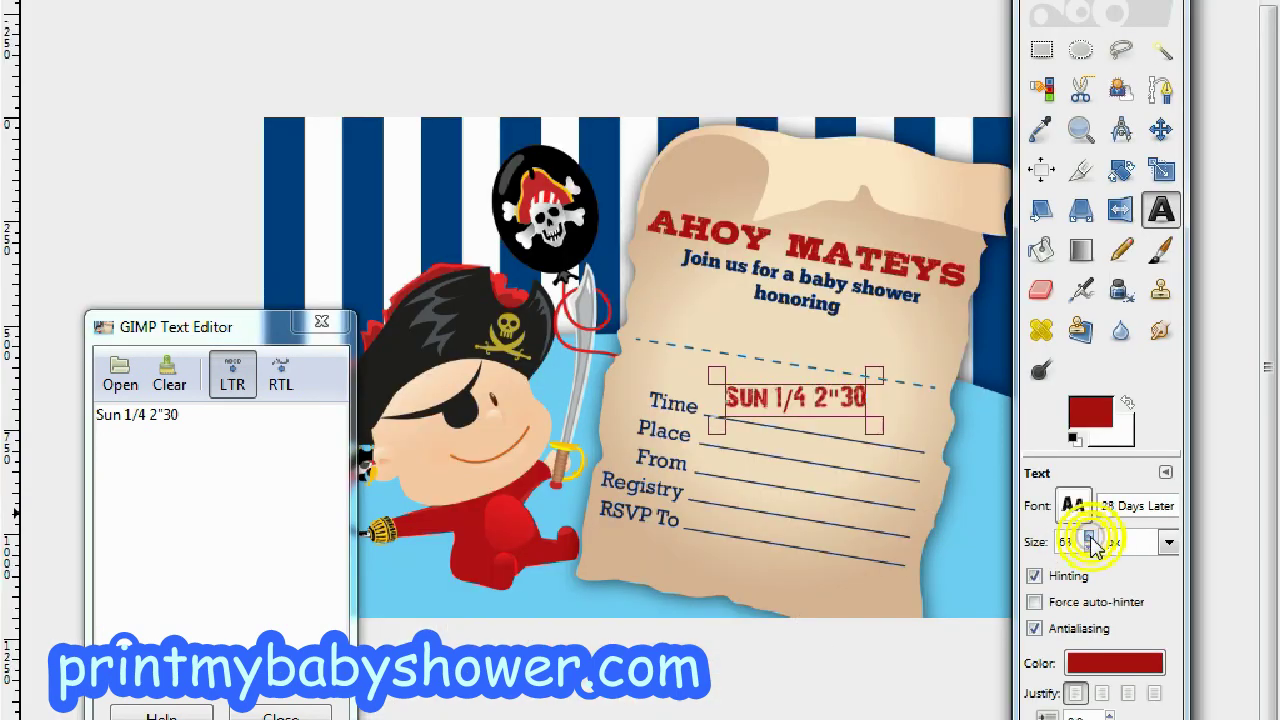
{"action": "scroll", "coordinate": [1093, 550], "scroll_direction": "down", "scroll_amount": 6}
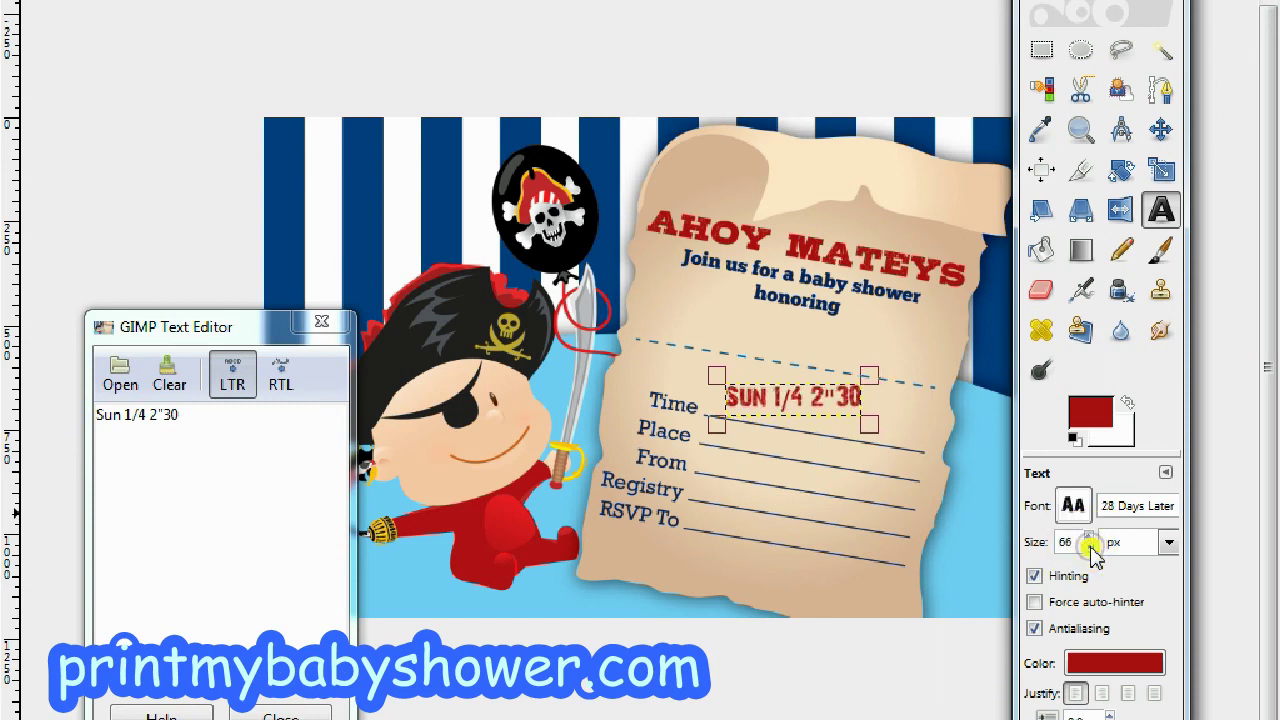
{"action": "left_click", "coordinate": [1090, 550]}
{"action": "left_click", "coordinate": [1090, 550]}
{"action": "left_click", "coordinate": [1090, 550]}
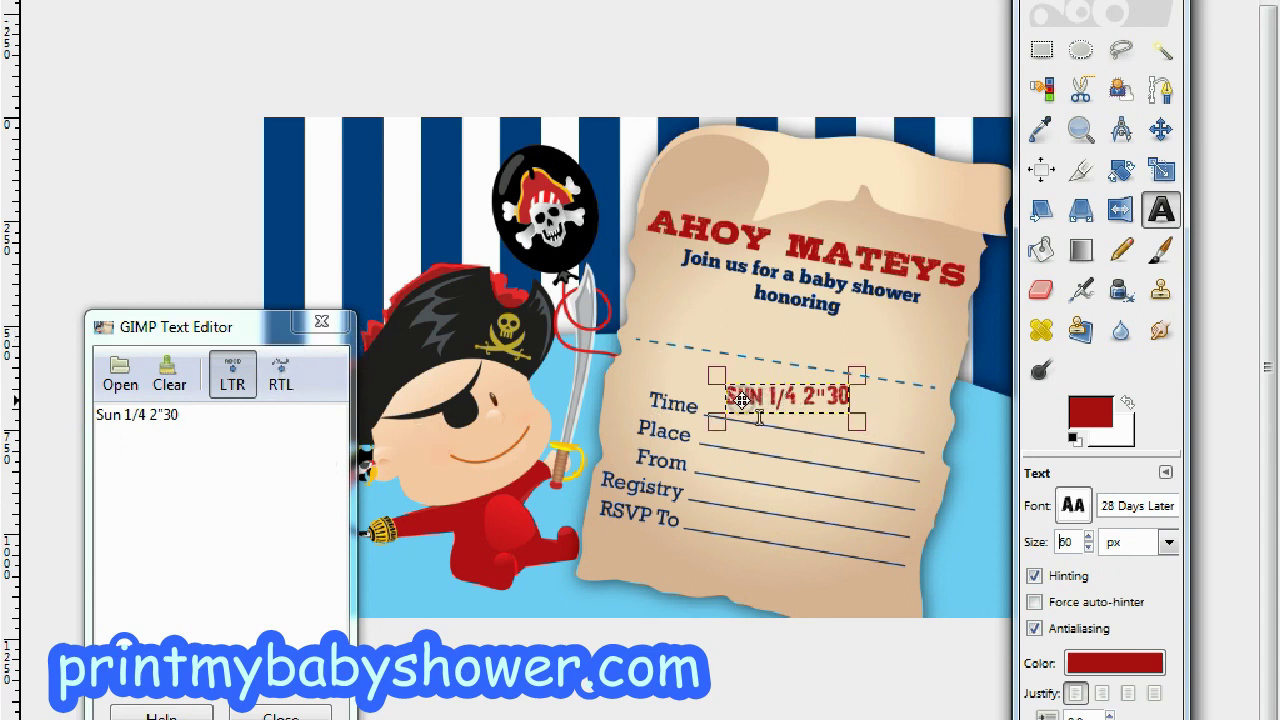
{"action": "left_click_drag", "start_coordinate": [724, 415], "coordinate": [860, 452]}
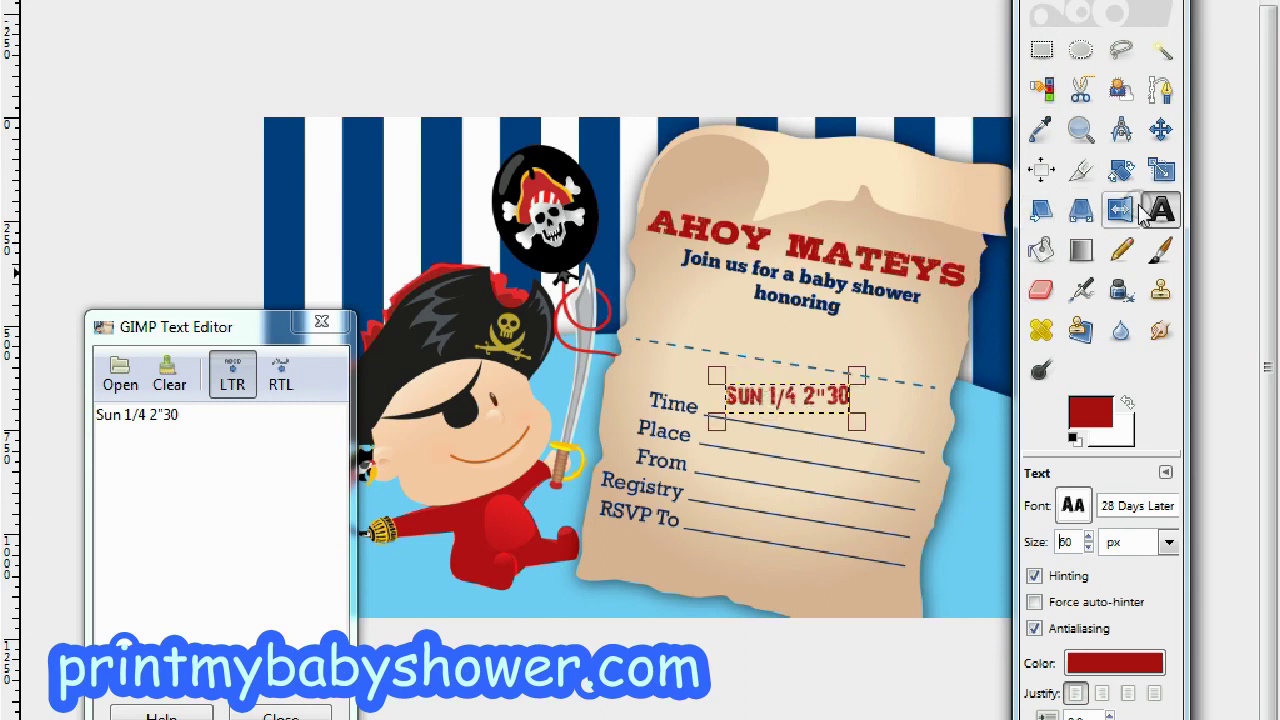
{"action": "left_click_drag", "start_coordinate": [1084, 2], "coordinate": [926, 83]}
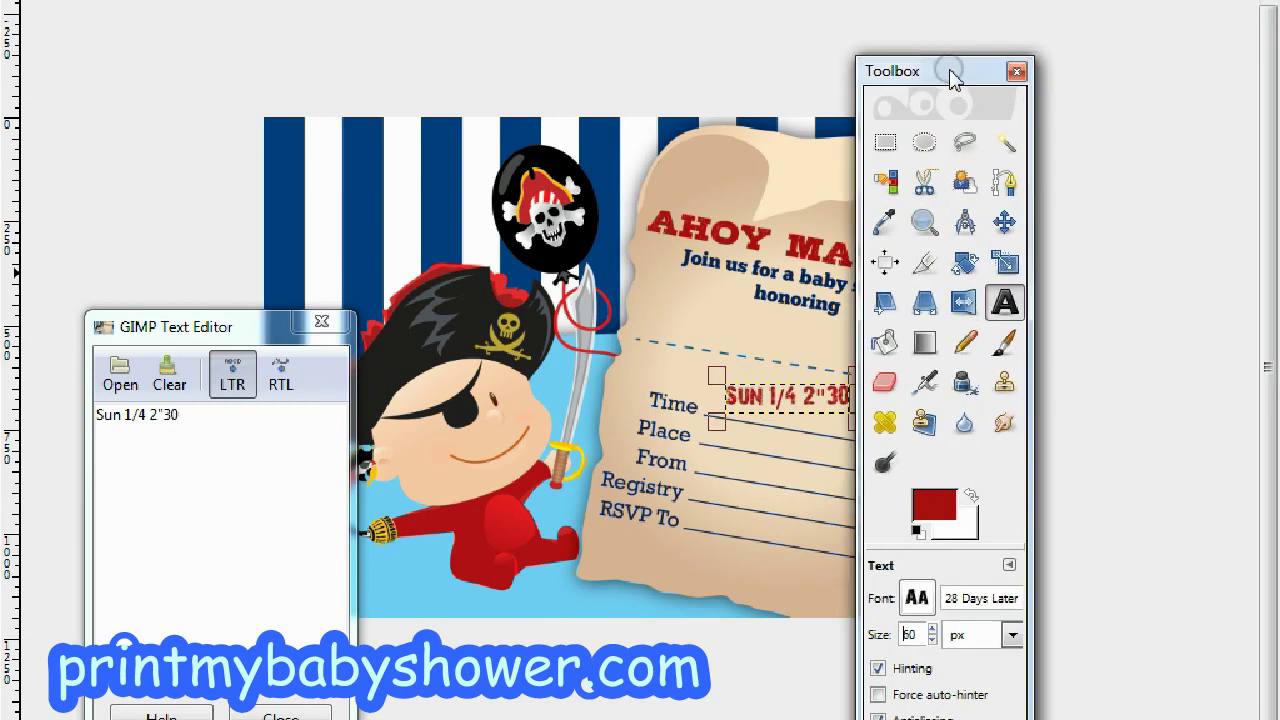
Rotate the time text layer by 10.50 degrees.
{"action": "left_click", "coordinate": [964, 265]}
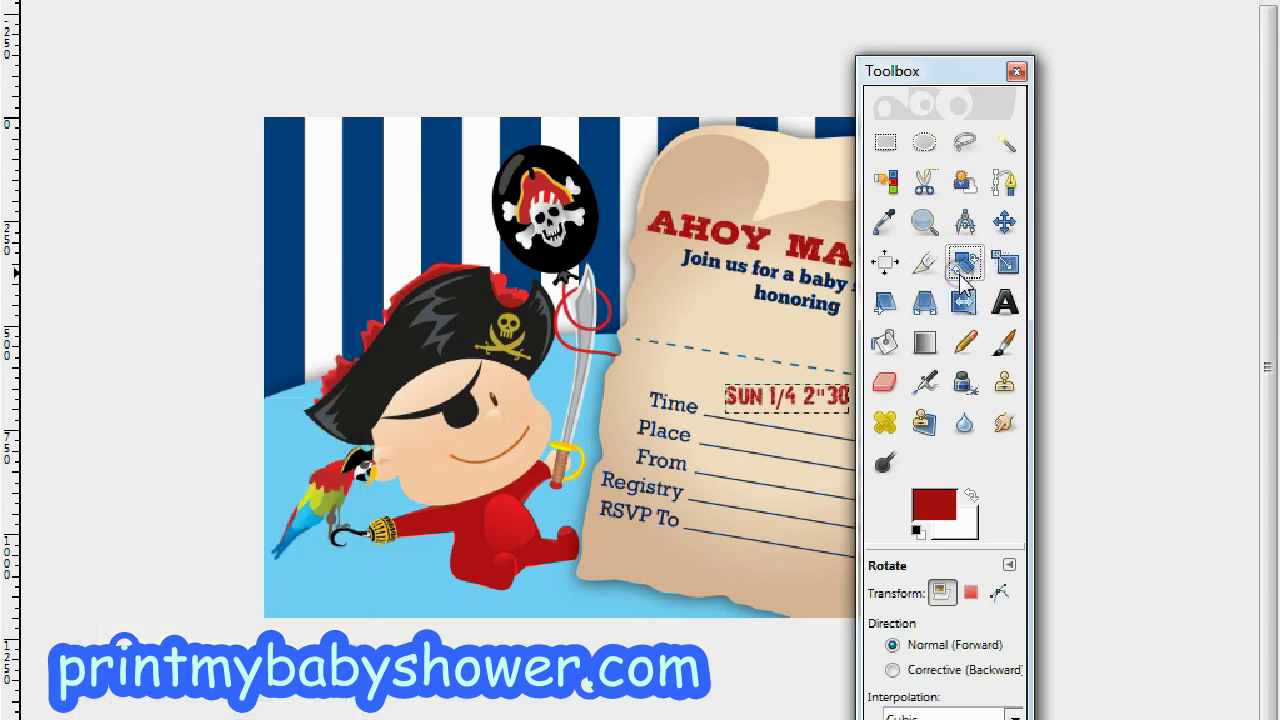
{"action": "left_click", "coordinate": [800, 397]}
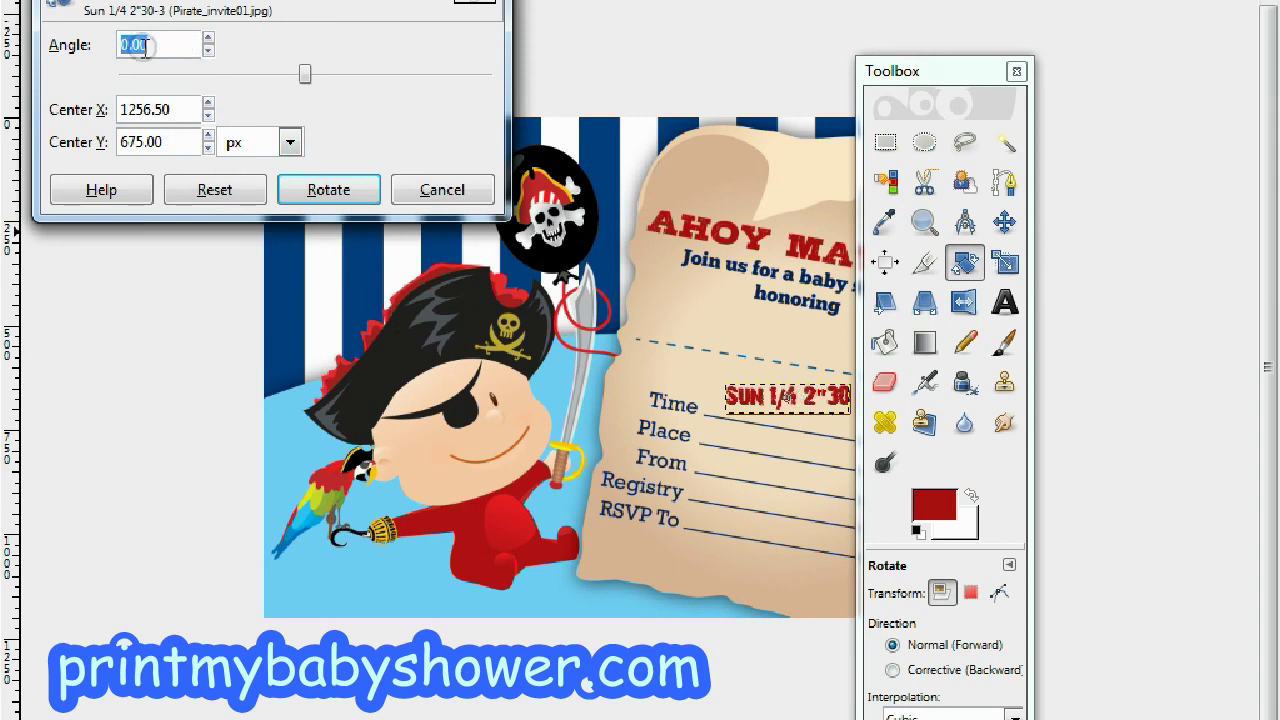
{"action": "type", "text": "1"}
{"action": "key", "text": "Return"}
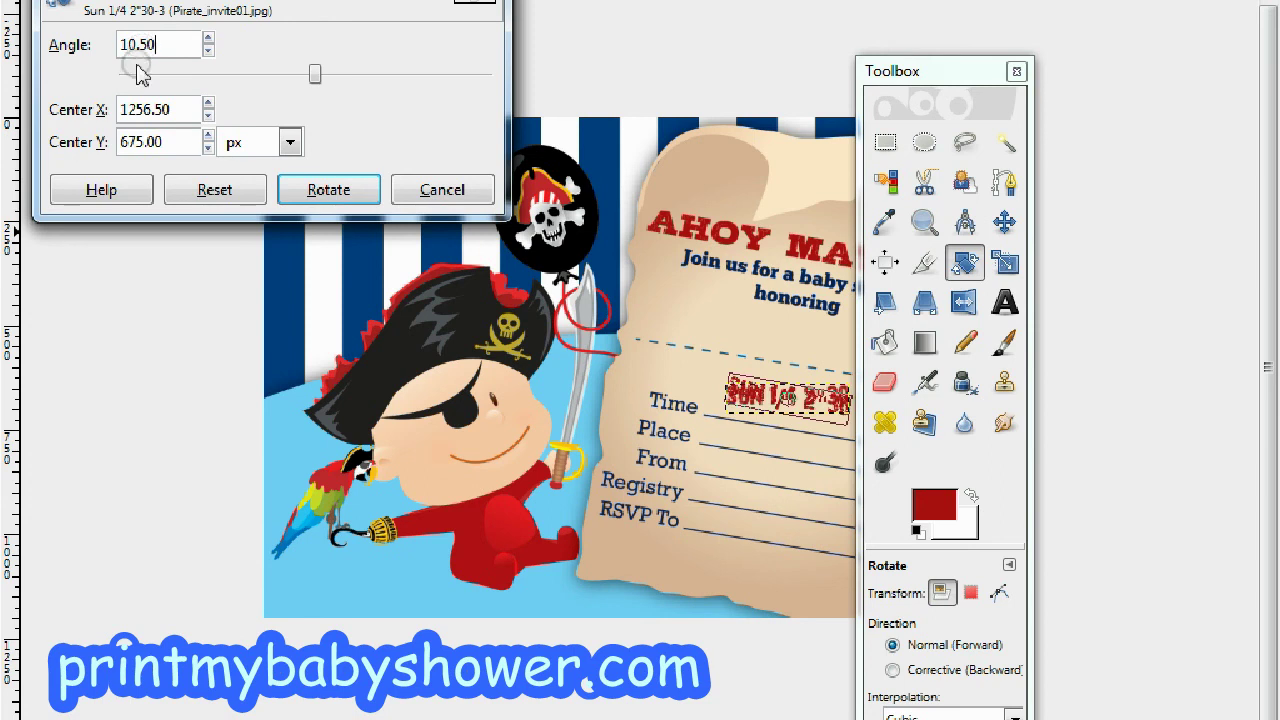
{"action": "left_click", "coordinate": [288, 189]}
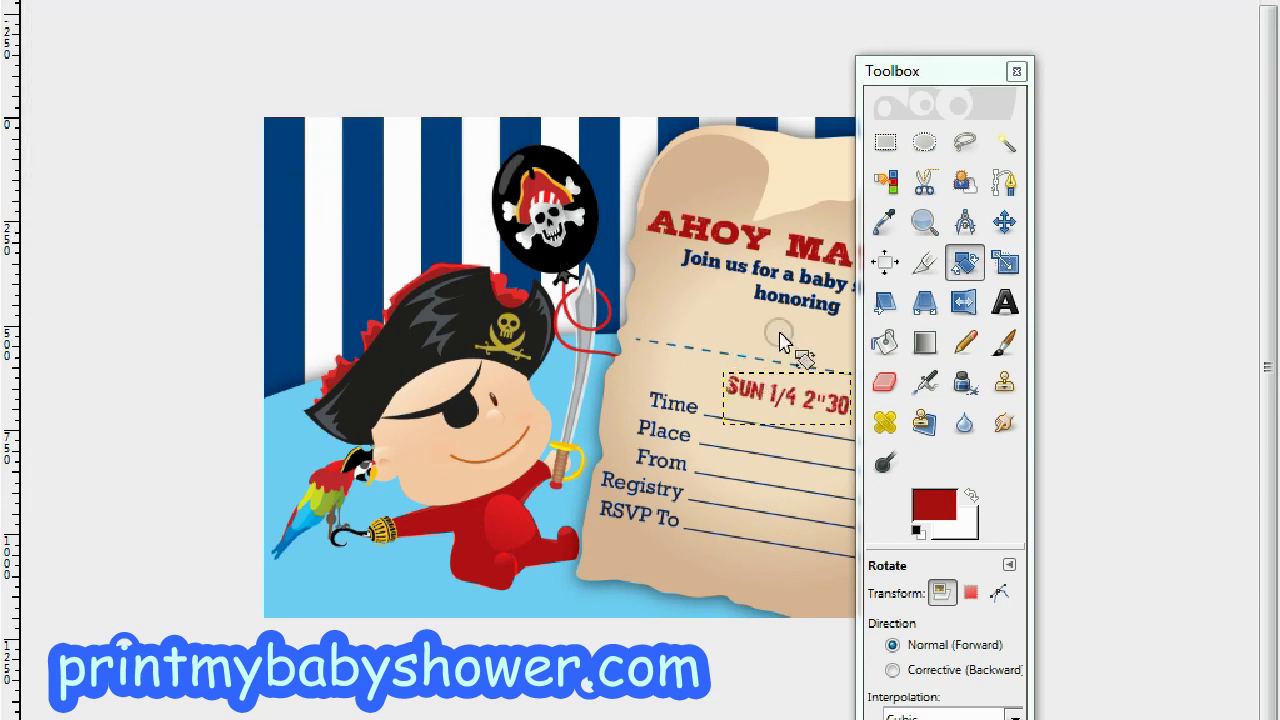
{"action": "left_click_drag", "start_coordinate": [932, 76], "coordinate": [1043, 140]}
{"action": "left_click", "coordinate": [1112, 281]}
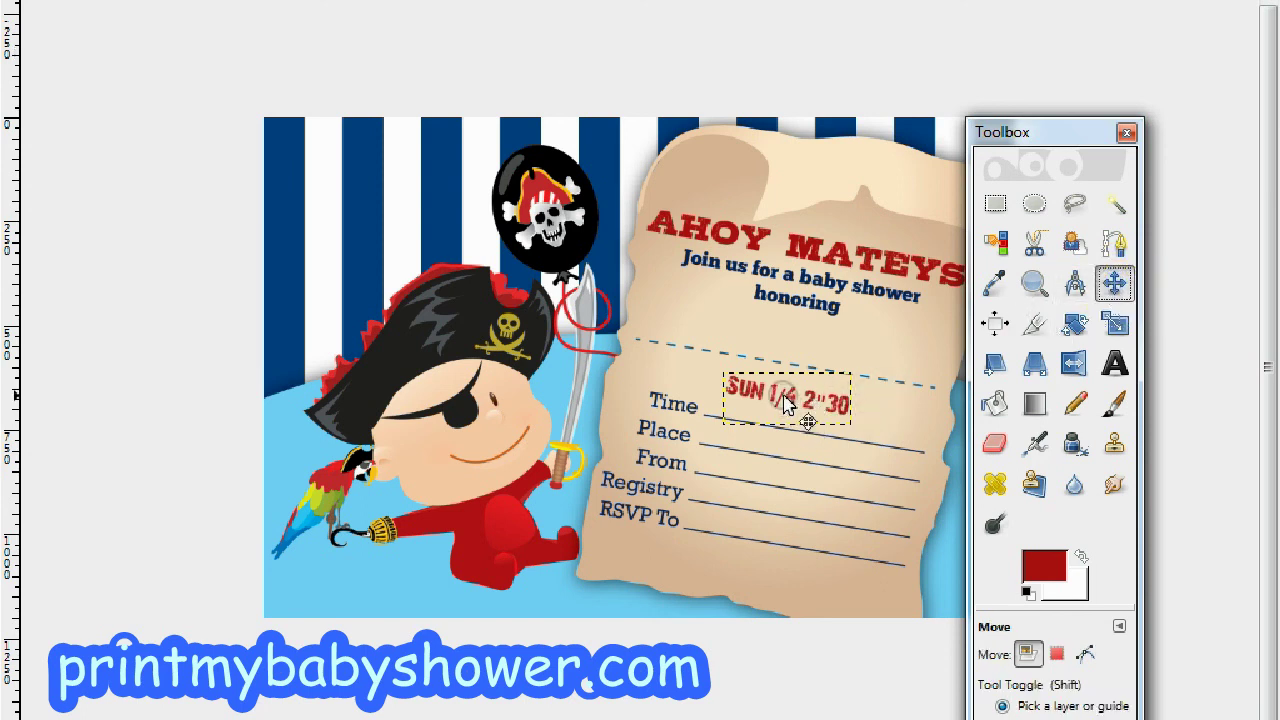
Nudge the slanted time text down and left onto the Time line.
{"action": "left_click_drag", "start_coordinate": [785, 400], "coordinate": [766, 422]}
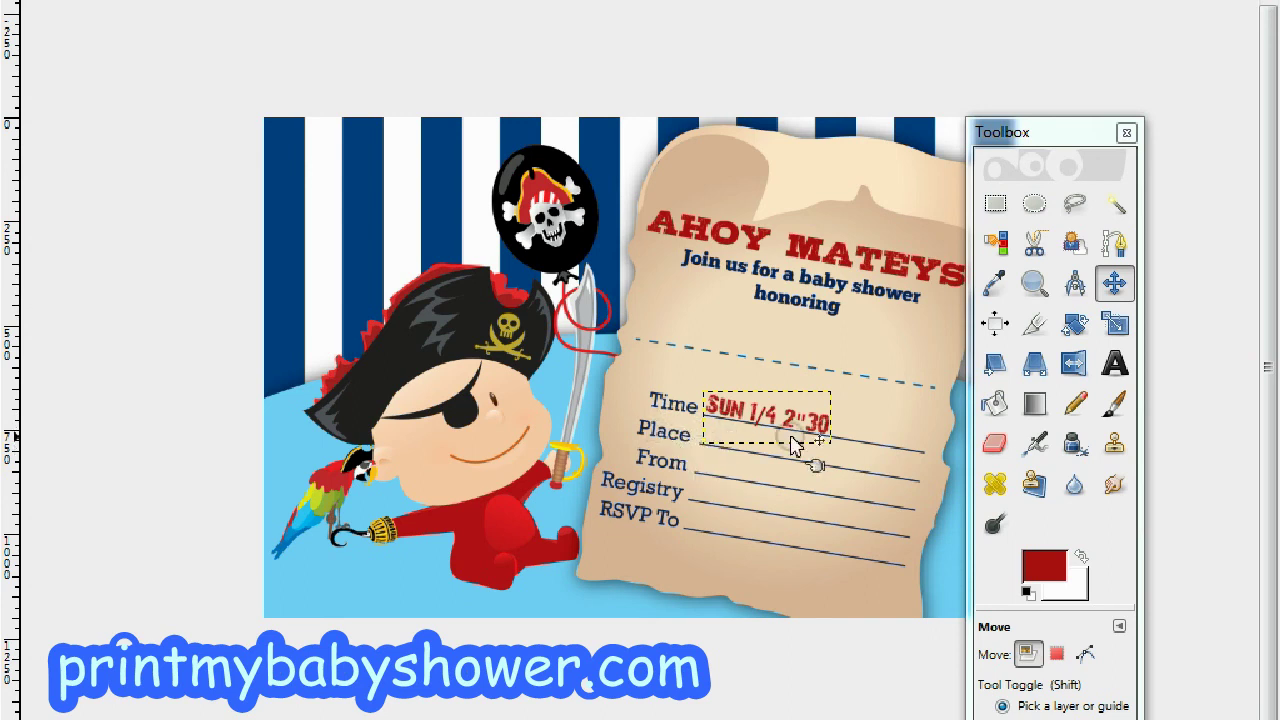
Type the venue's street address as a new red text layer on the From line, correcting its last word.
{"action": "left_click", "coordinate": [1114, 364]}
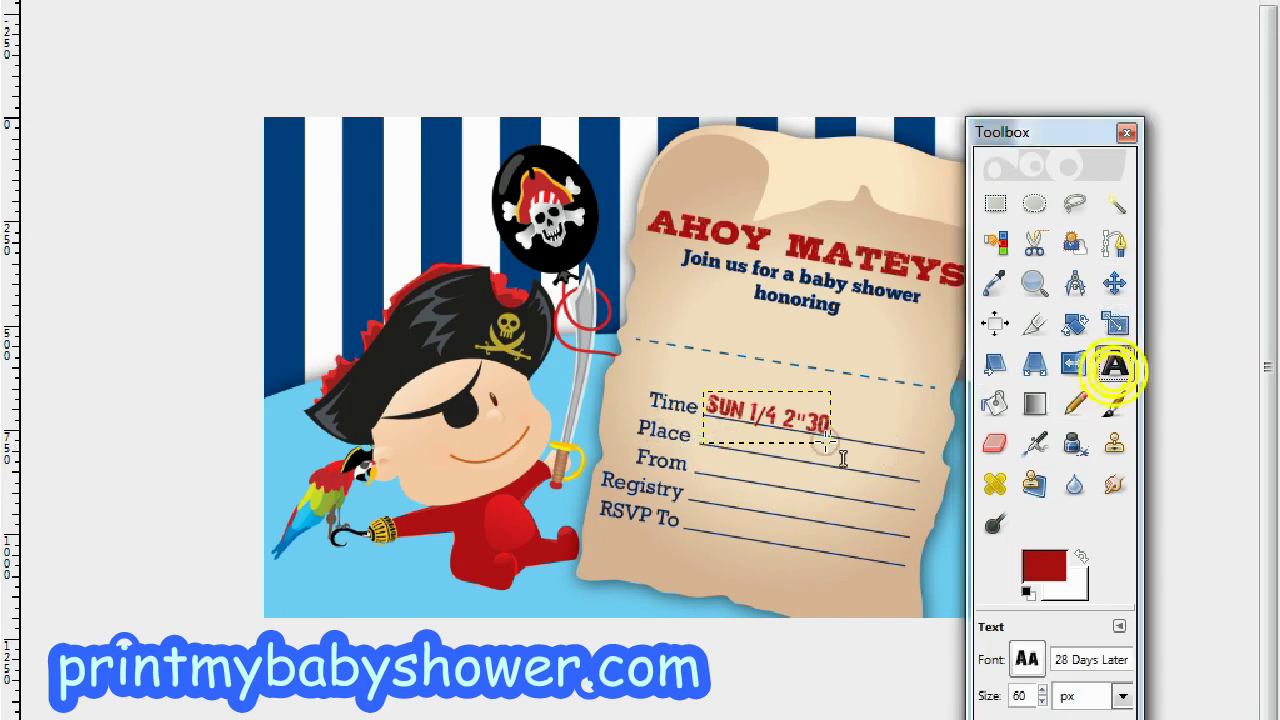
{"action": "left_click", "coordinate": [722, 478]}
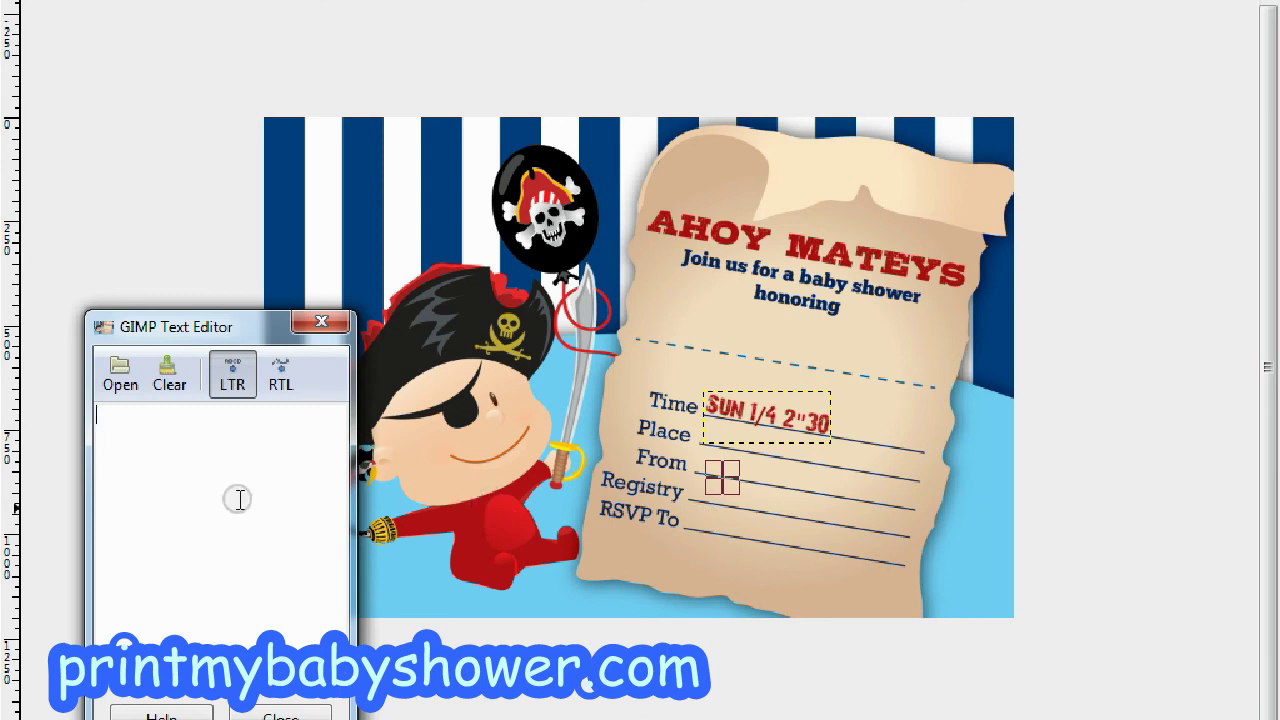
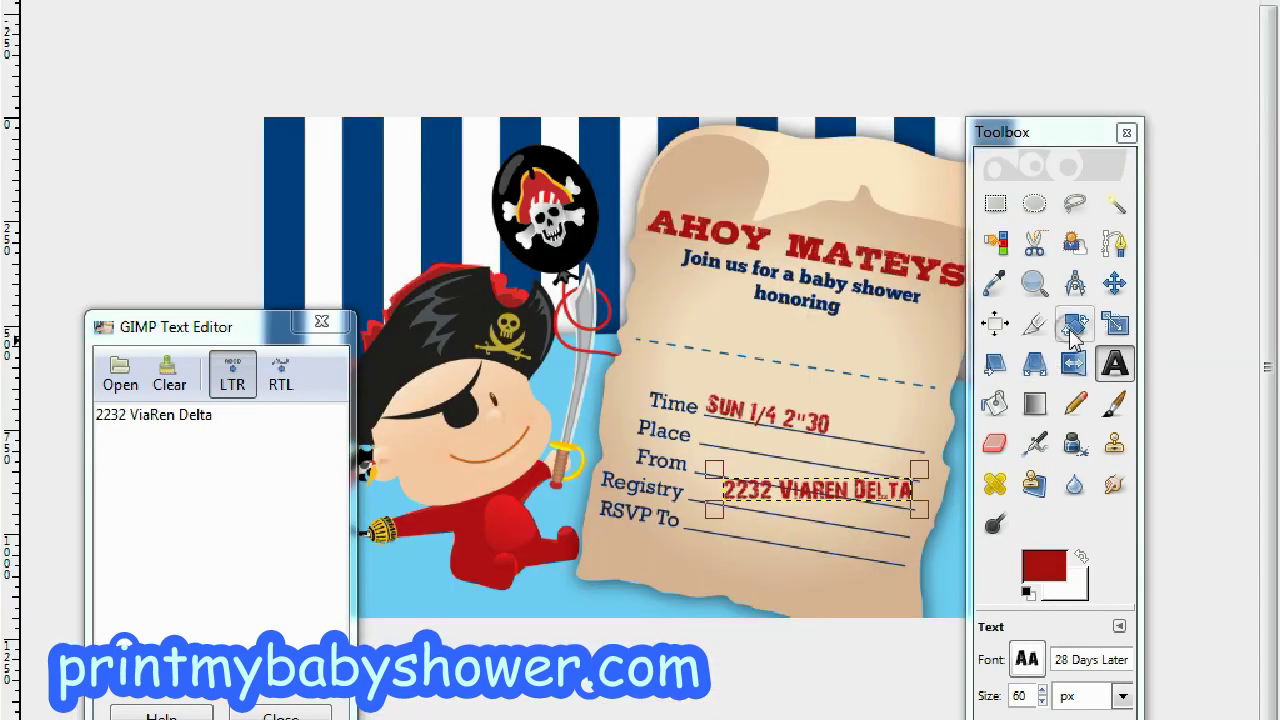
Rotate the red street-address text layer 10.50° so it slants like the date.
{"action": "left_click", "coordinate": [1073, 326]}
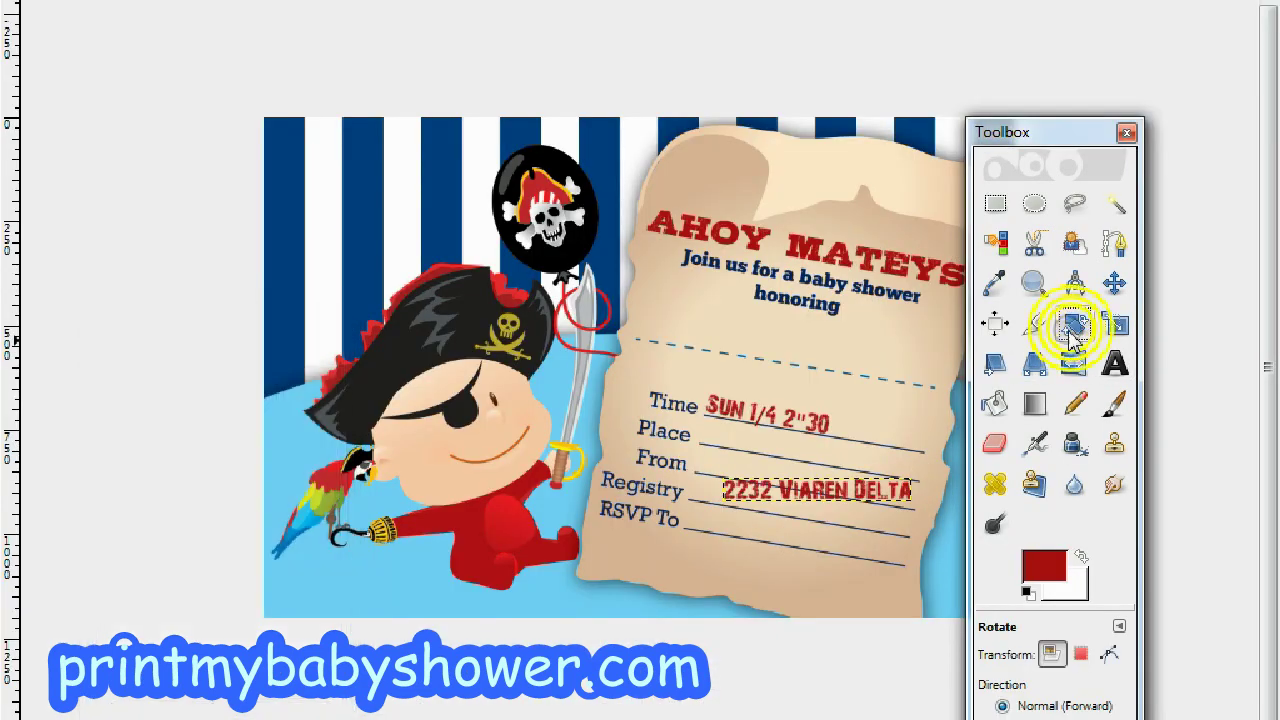
{"action": "left_click", "coordinate": [793, 497]}
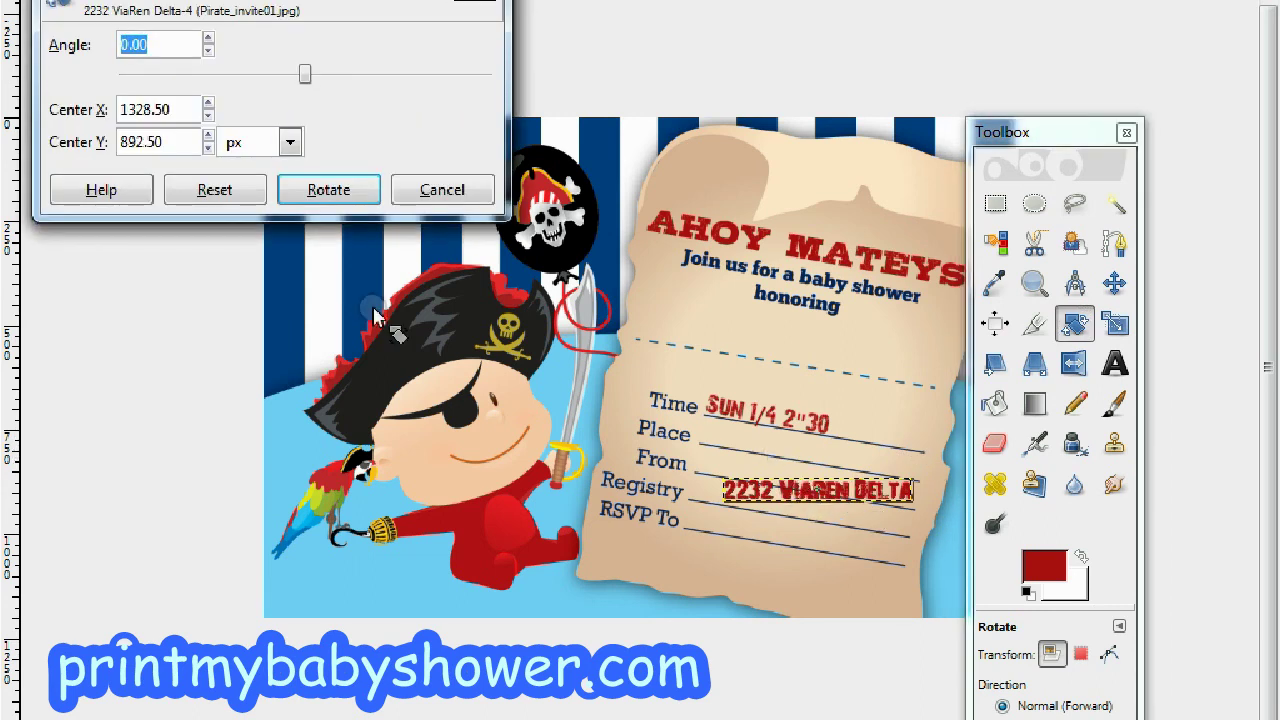
{"action": "type", "text": "10"}
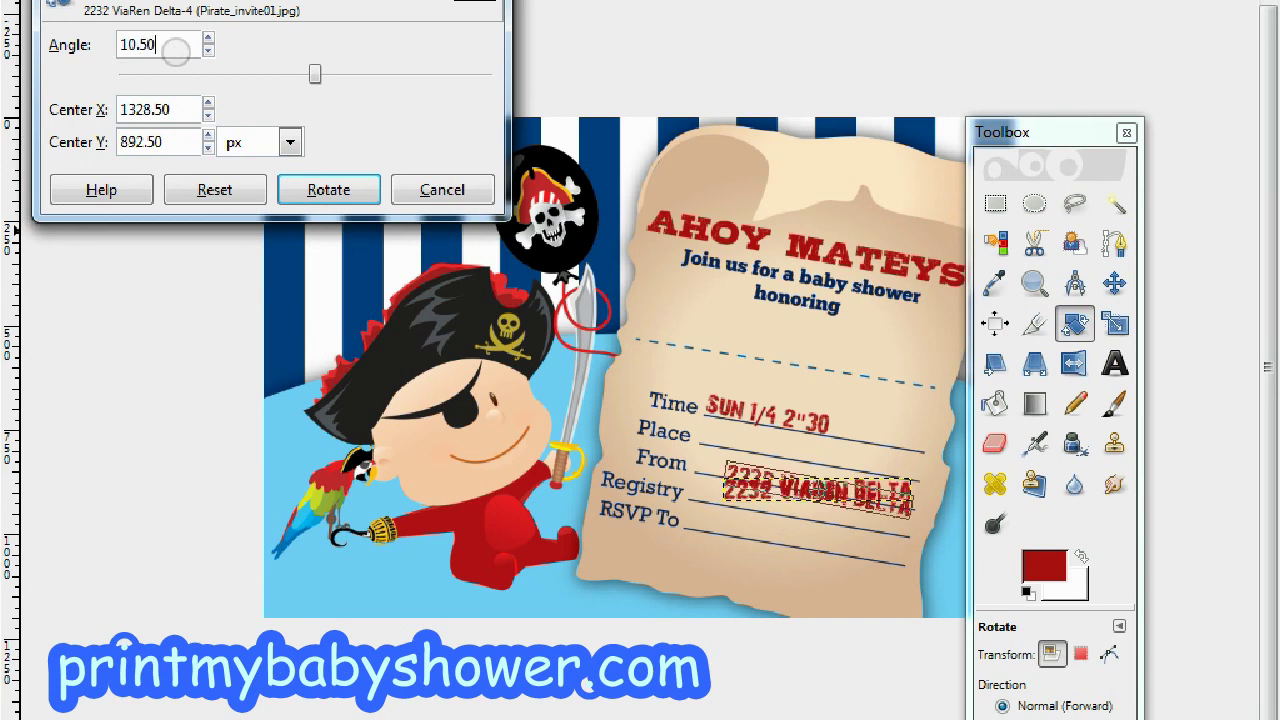
{"action": "left_click", "coordinate": [305, 190]}
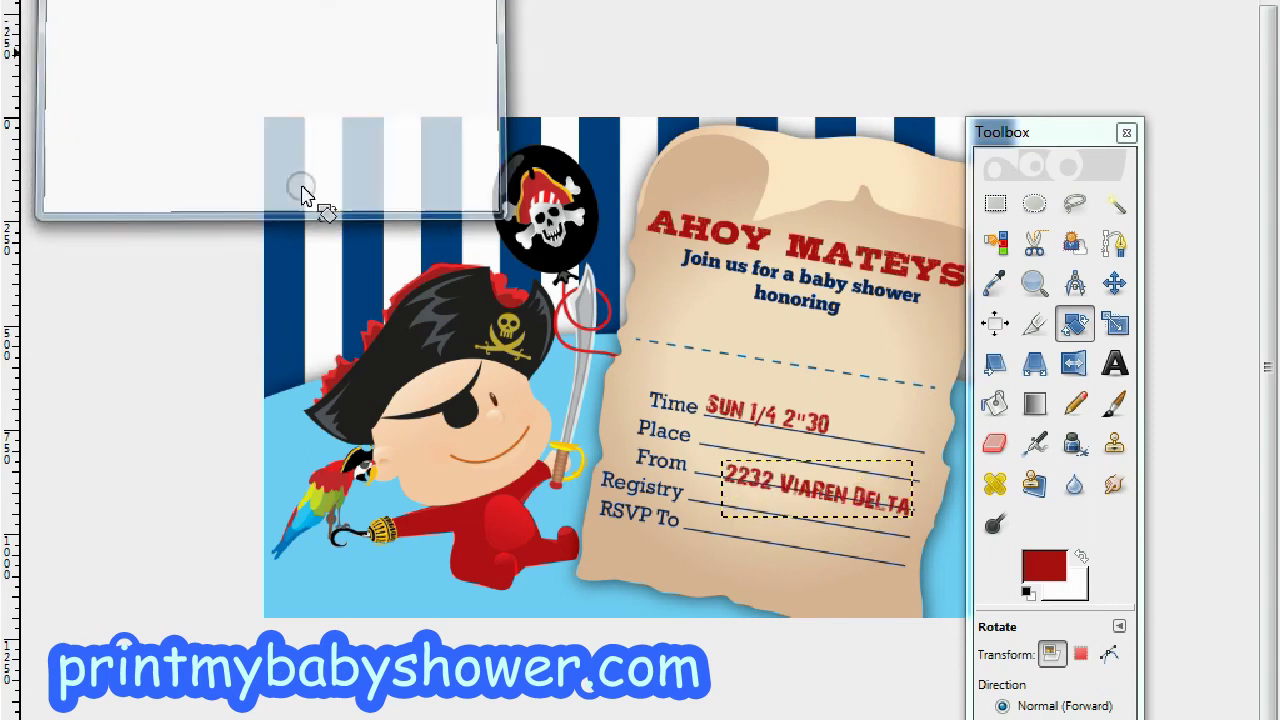
{"action": "left_click", "coordinate": [1115, 284]}
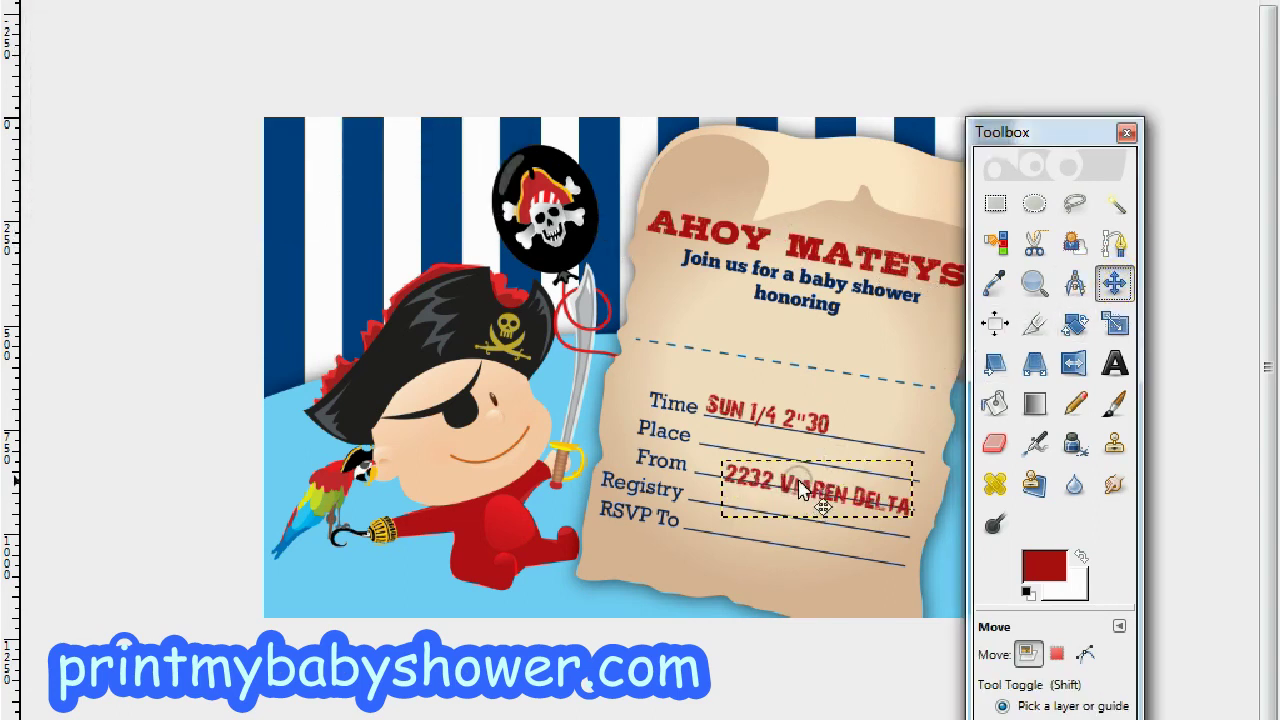
Move the slanted address text up onto the Place line, right after the Place label.
{"action": "left_click_drag", "start_coordinate": [800, 490], "coordinate": [775, 447]}
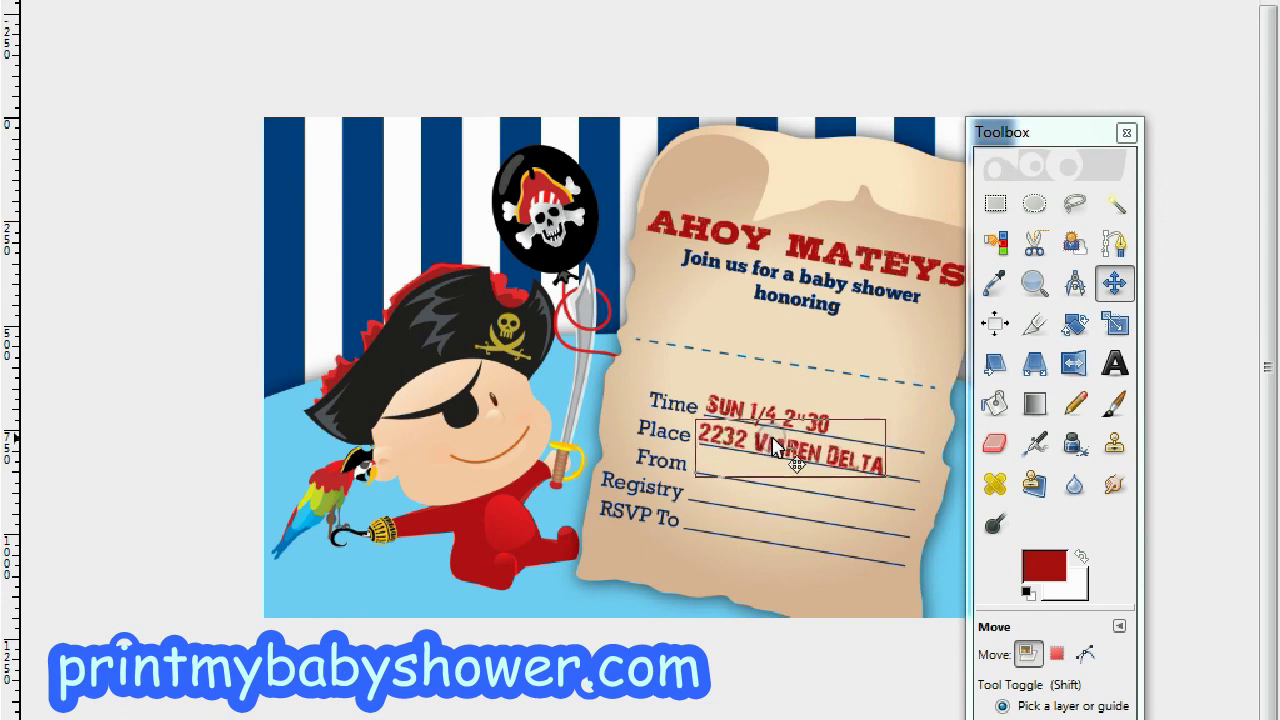
{"action": "left_click_drag", "start_coordinate": [776, 447], "coordinate": [779, 448]}
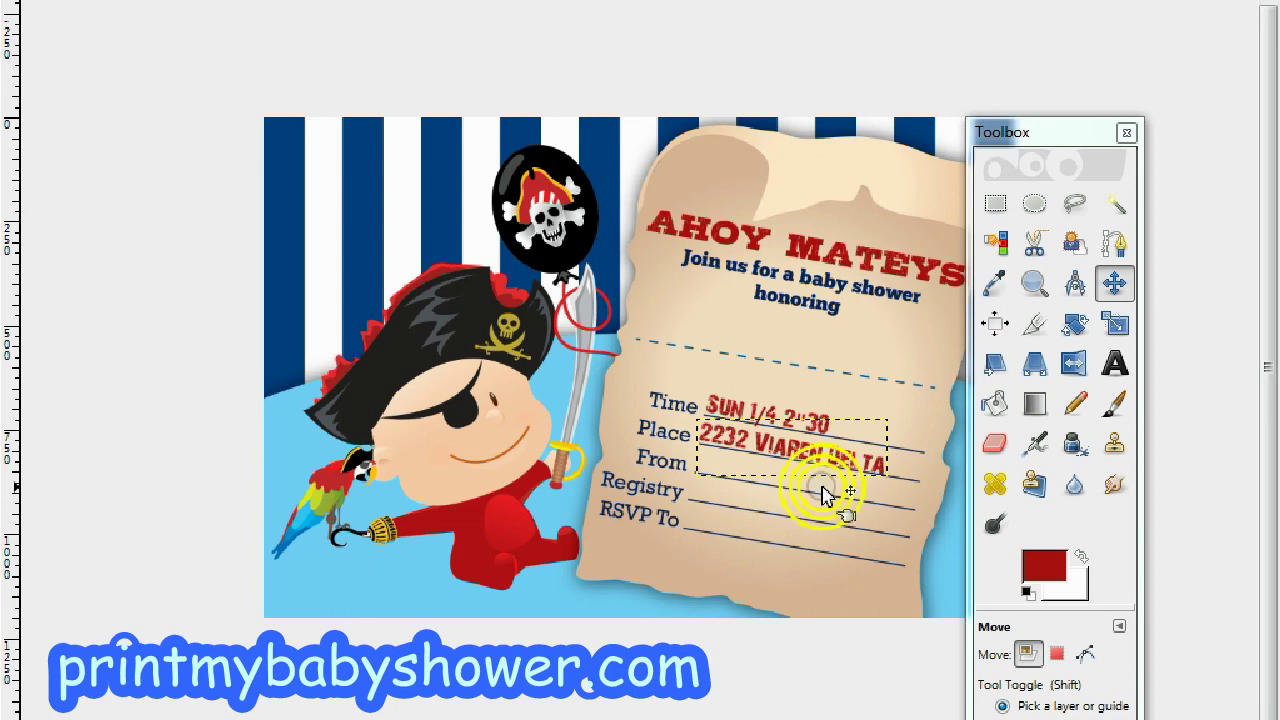
{"action": "left_click", "coordinate": [1112, 364]}
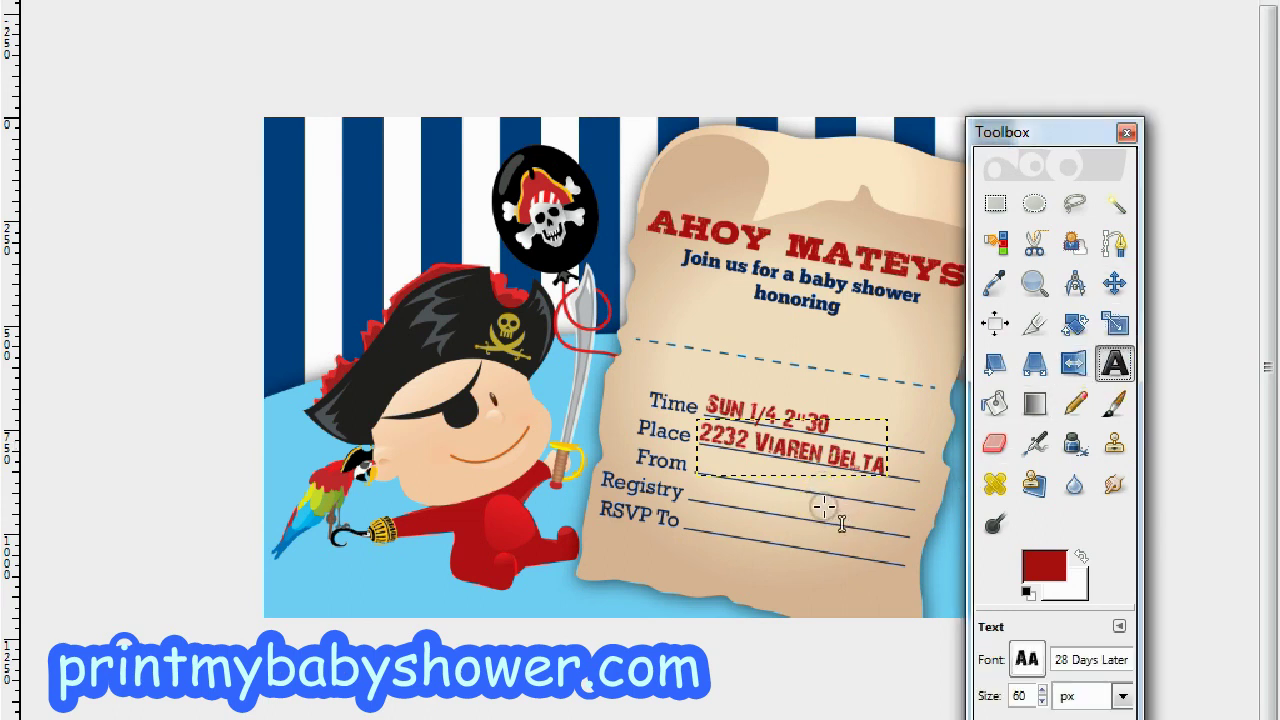
Add a red text layer with the hosts' names and position it on the From line.
{"action": "left_click", "coordinate": [806, 473]}
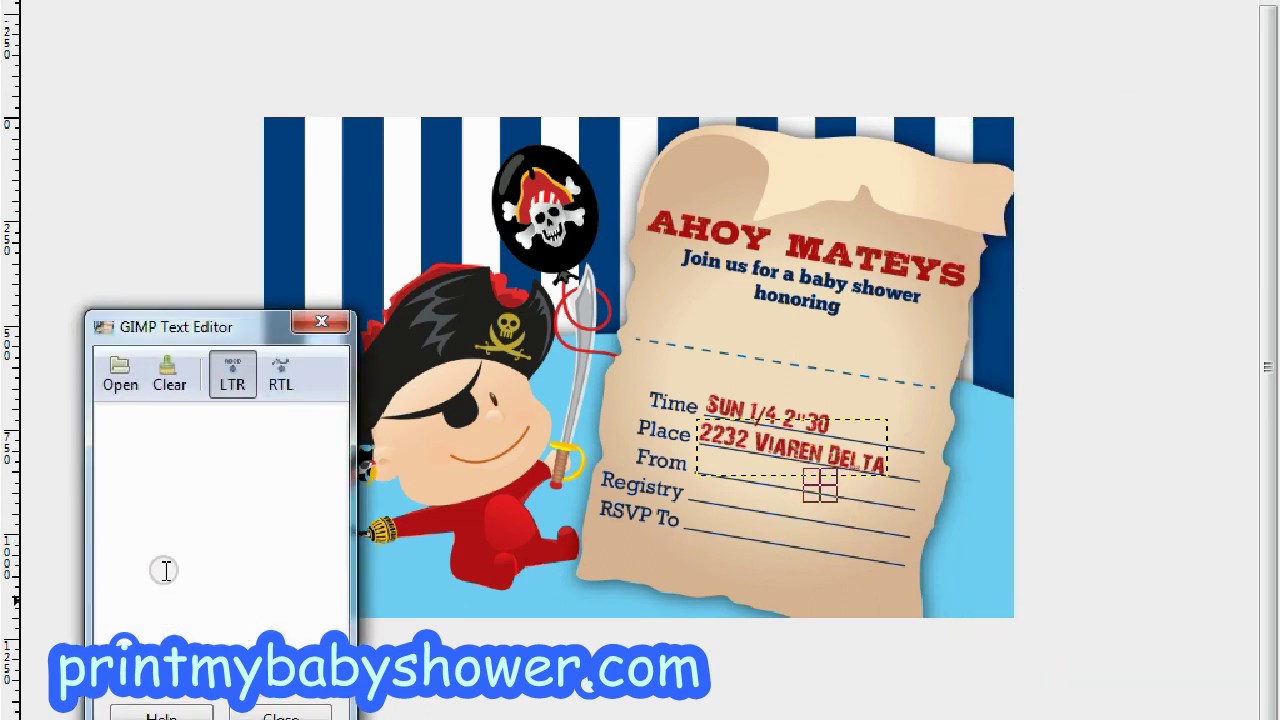
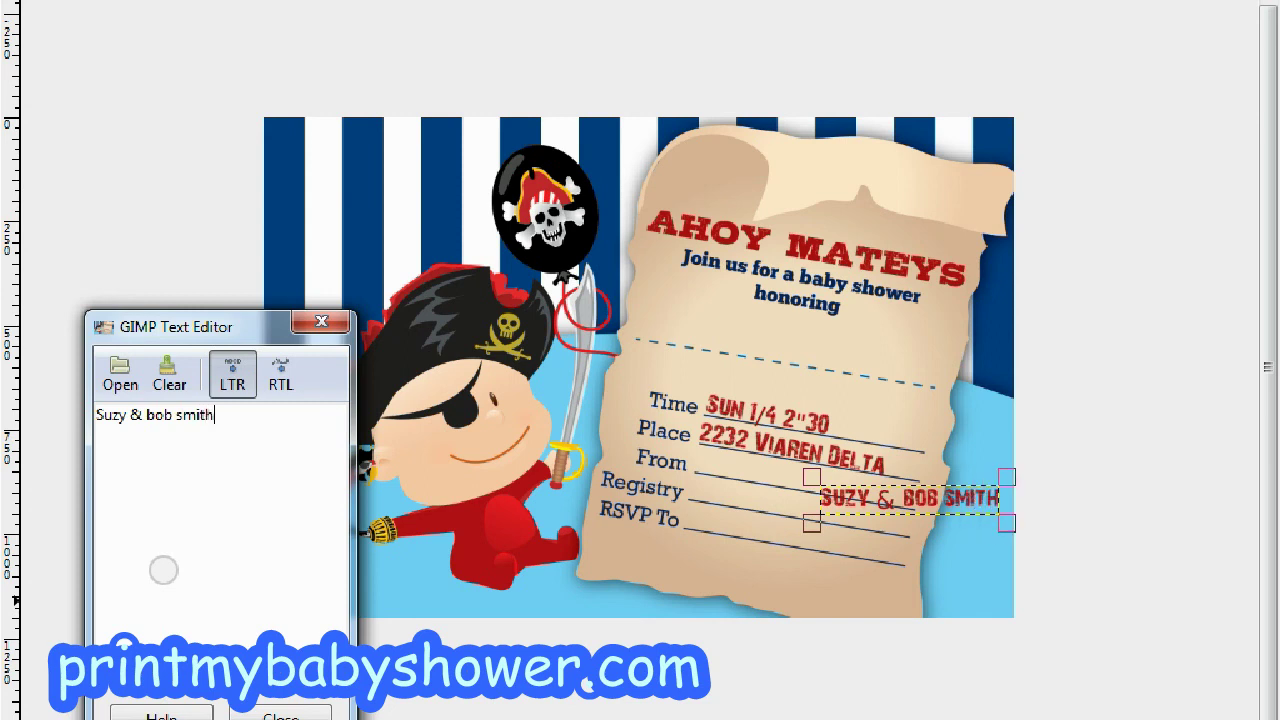
{"action": "left_click_drag", "start_coordinate": [868, 491], "coordinate": [718, 470]}
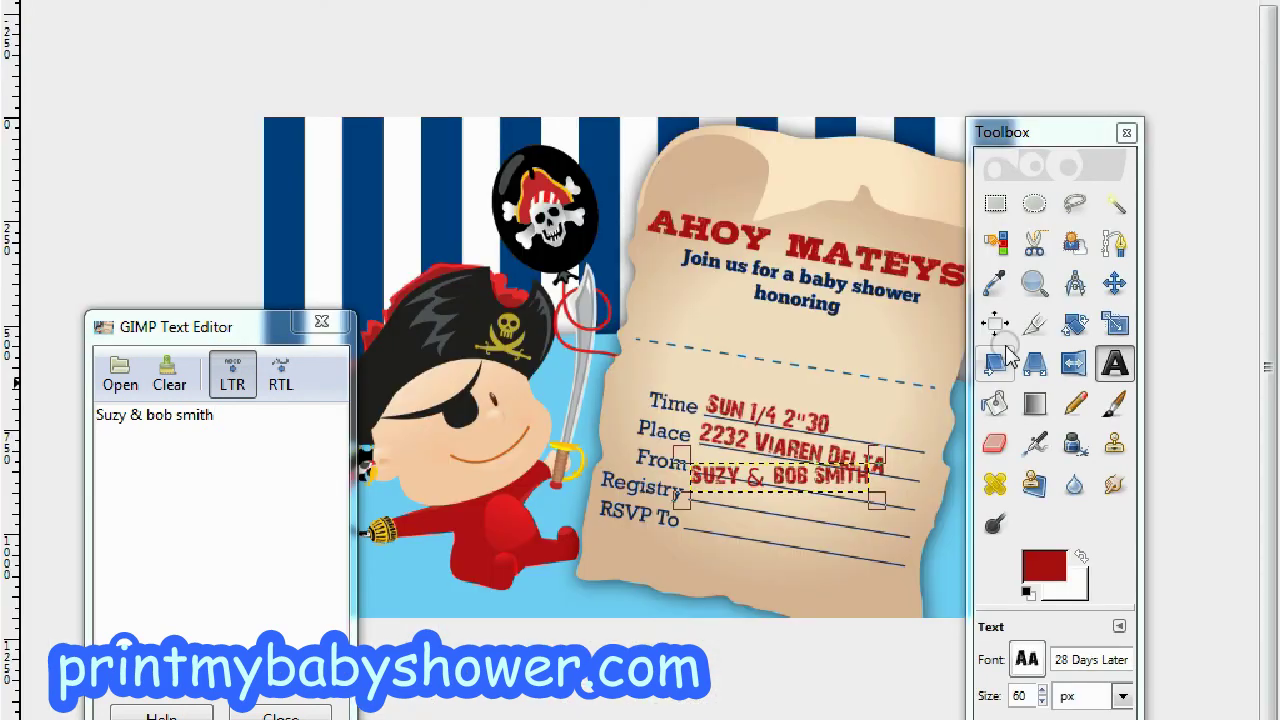
Rotate the hosts' names text 10.50° to slant like the date and address.
{"action": "left_click", "coordinate": [1076, 323]}
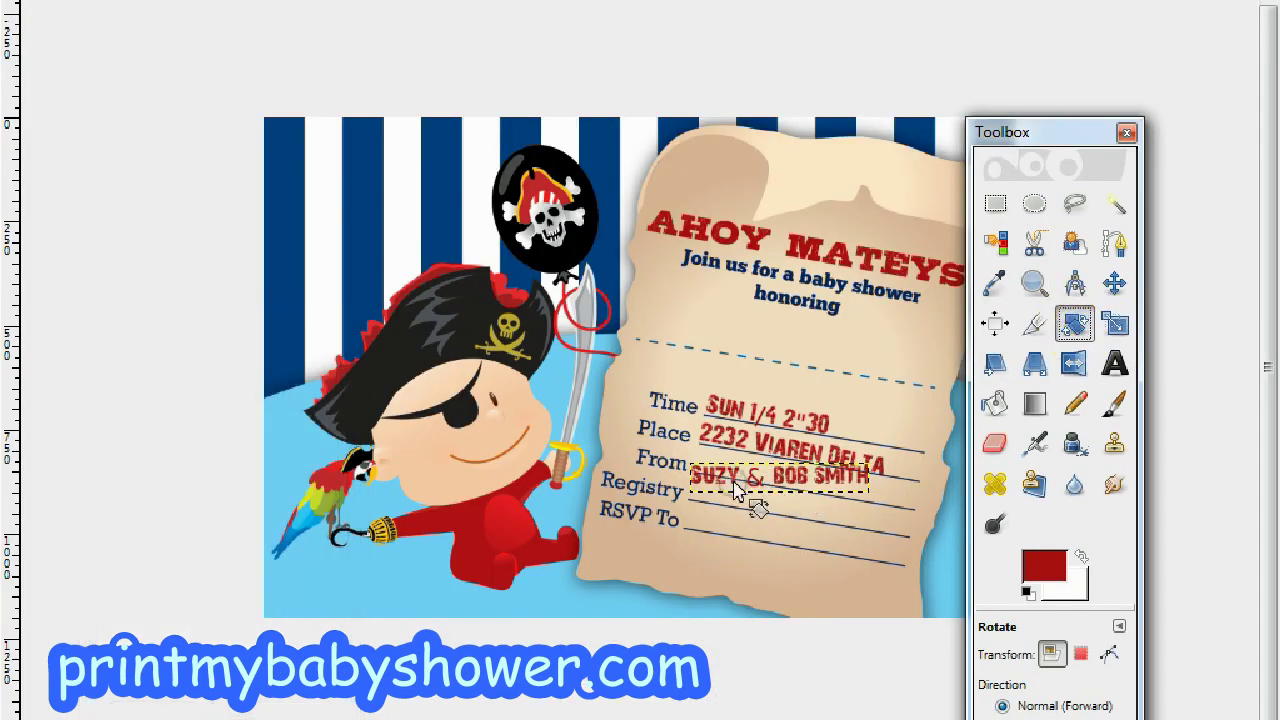
{"action": "left_click", "coordinate": [740, 483]}
{"action": "type", "text": "10.50"}
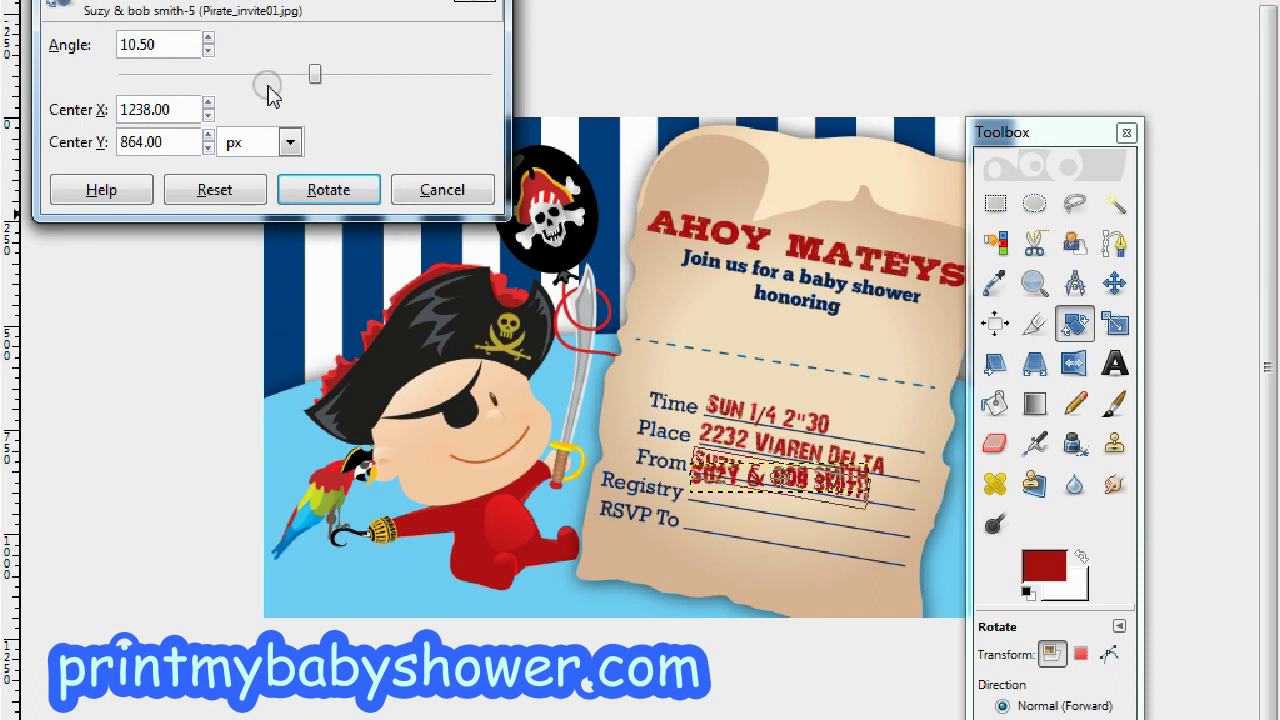
{"action": "left_click", "coordinate": [332, 189]}
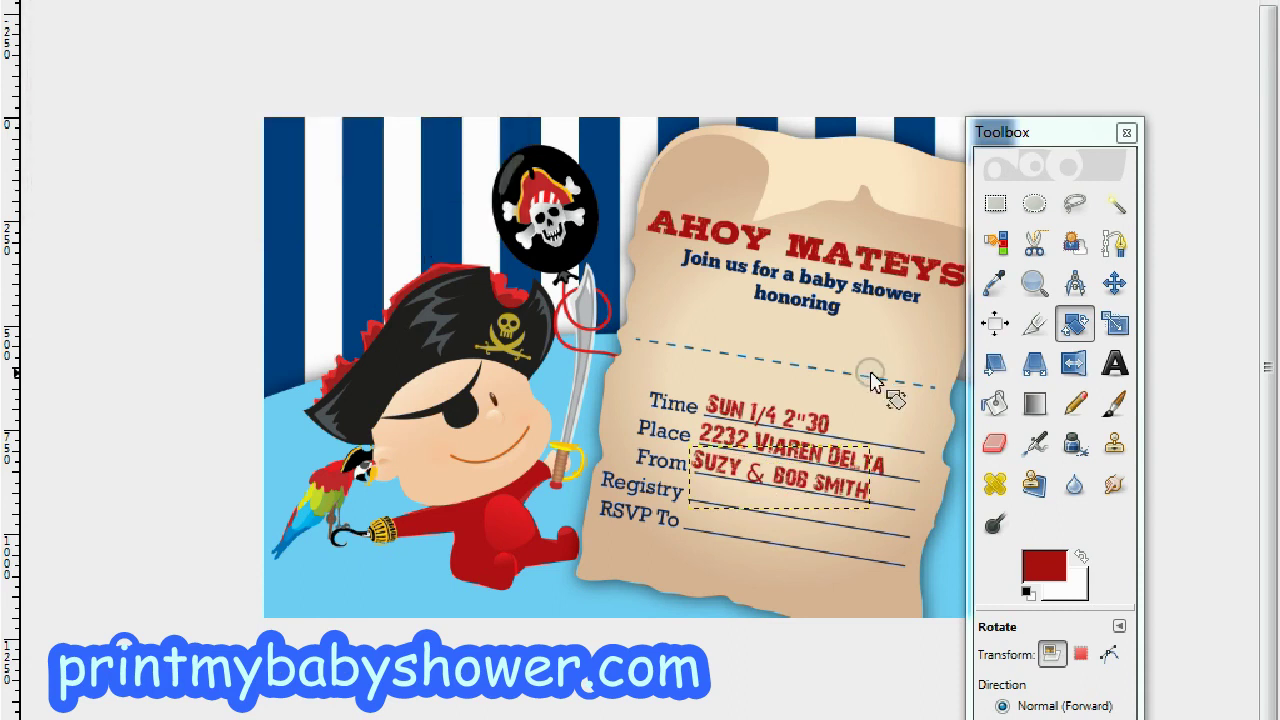
{"action": "left_click", "coordinate": [1115, 285]}
Nudge the slanted hosts' names slightly right and down onto the From line.
{"action": "left_click_drag", "start_coordinate": [782, 478], "coordinate": [787, 483]}
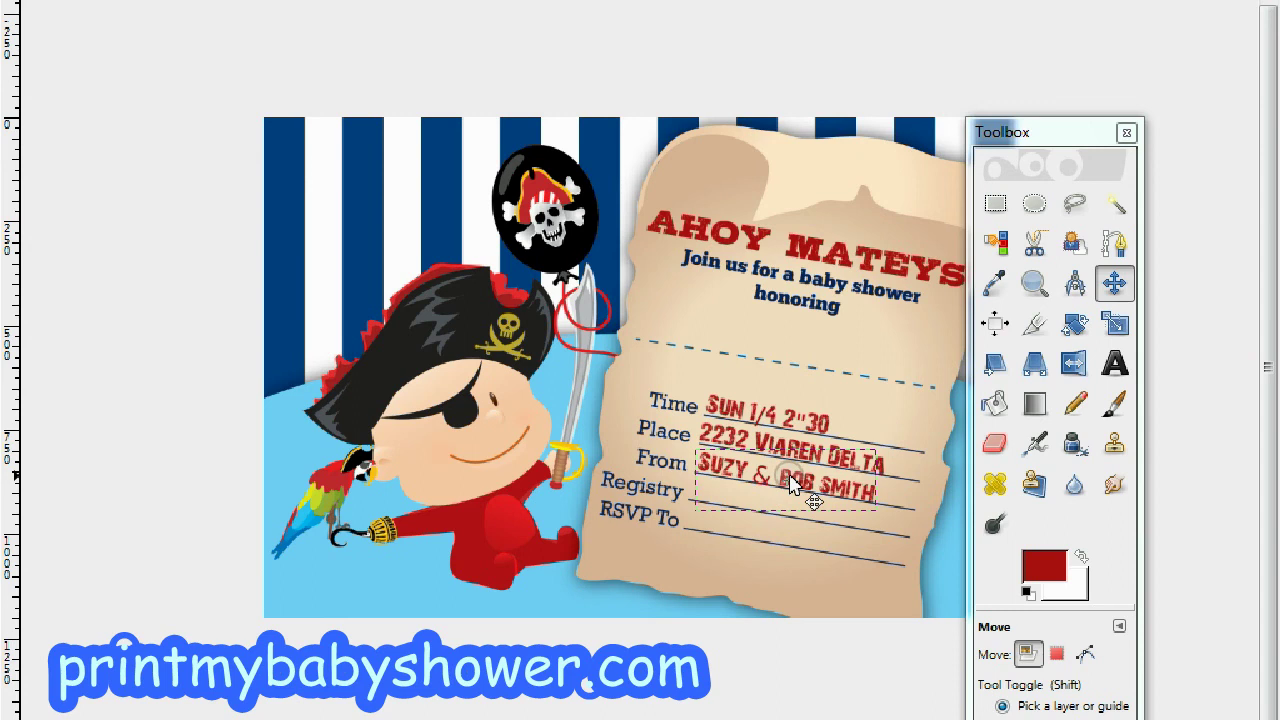
{"action": "left_click_drag", "start_coordinate": [790, 483], "coordinate": [788, 481]}
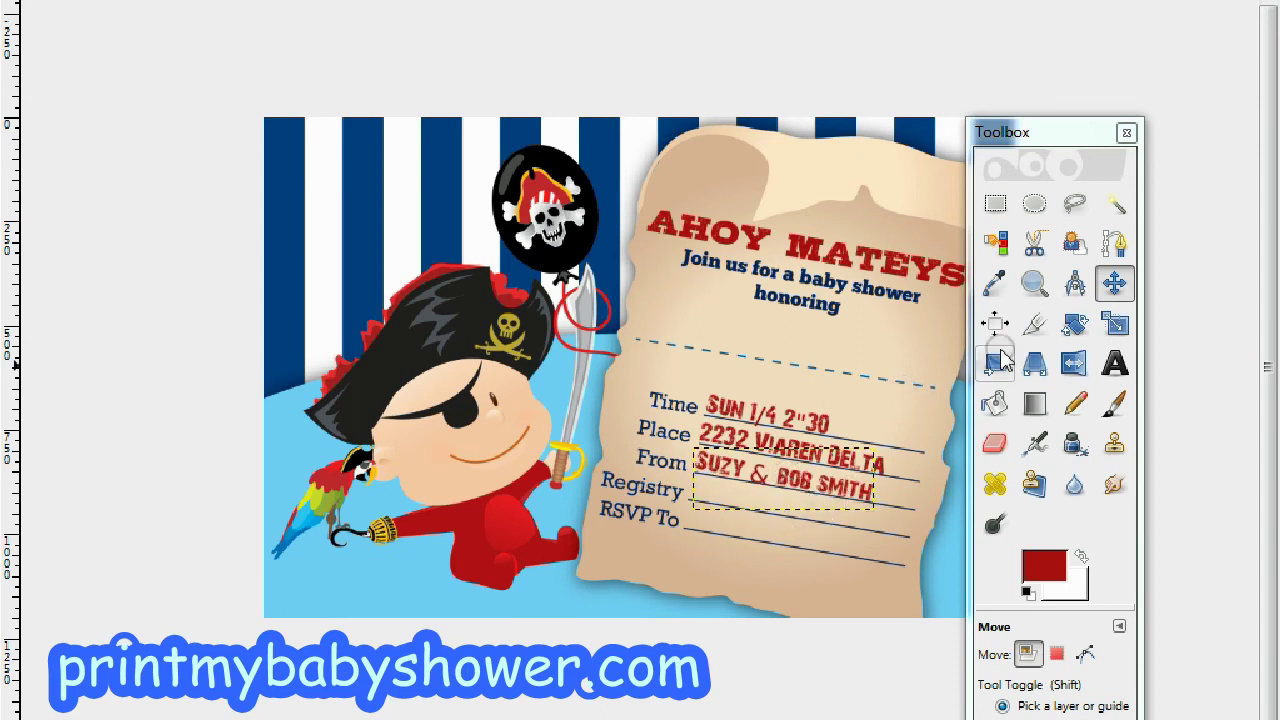
{"action": "left_click", "coordinate": [1114, 363]}
Add red 'Baby R' Us' text and move it up onto the Registry line.
{"action": "left_click", "coordinate": [758, 527]}
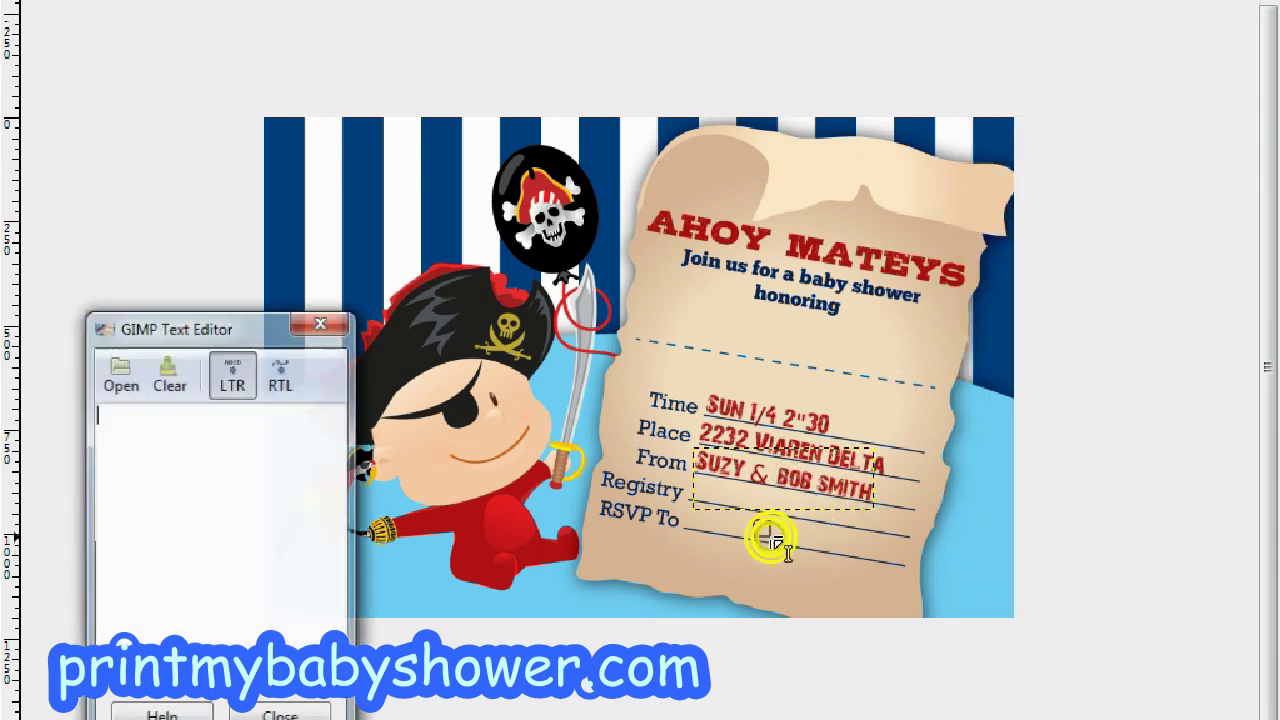
{"action": "left_click", "coordinate": [162, 500]}
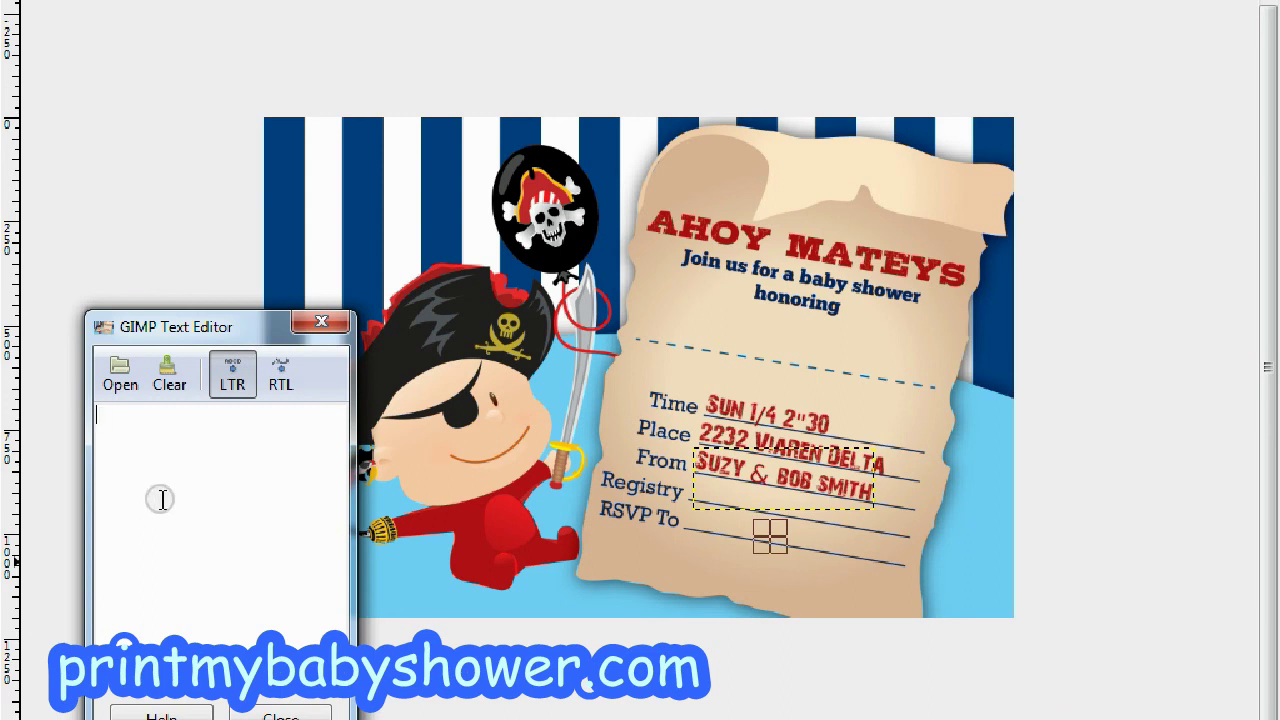
{"action": "type", "text": "Baby"}
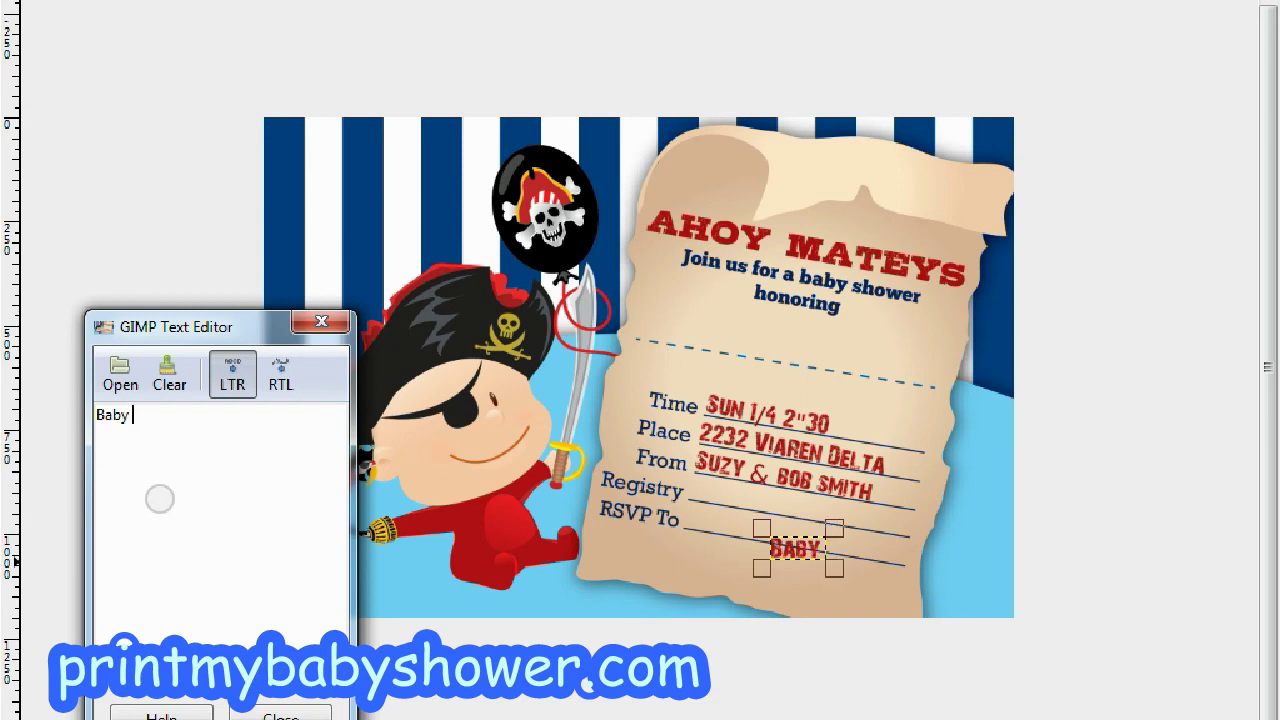
{"action": "type", "text": "R' Us"}
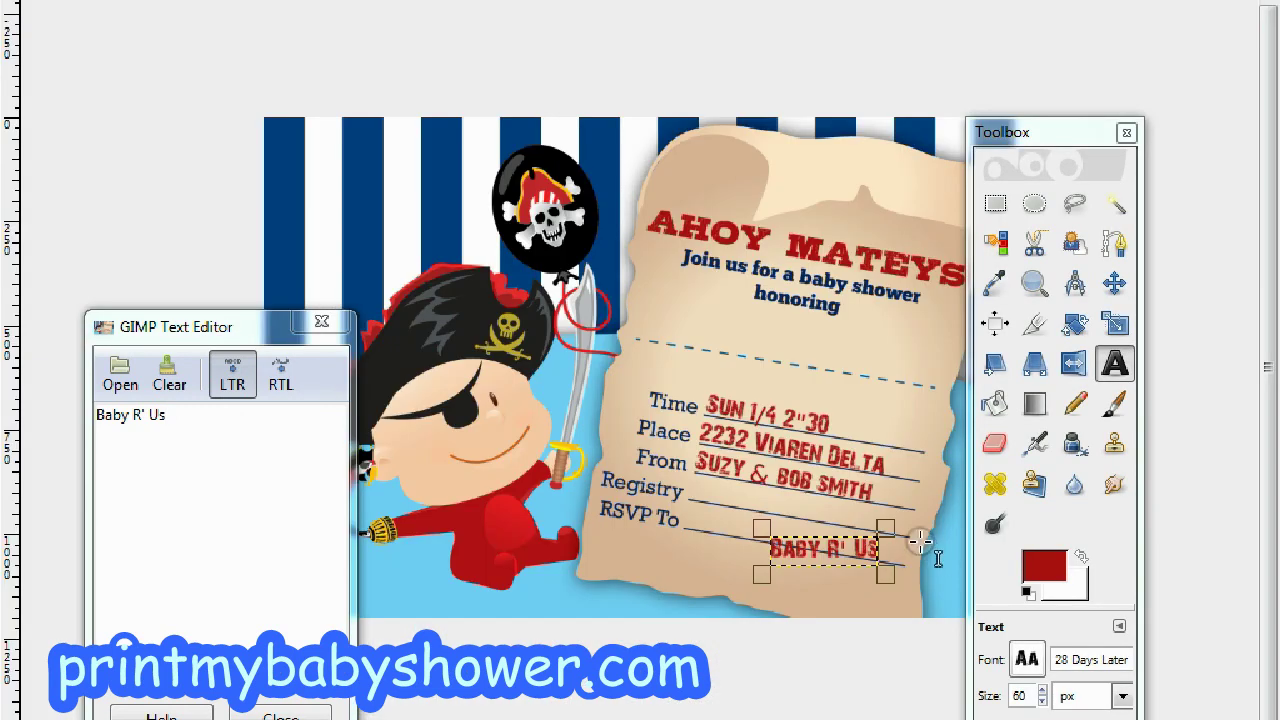
{"action": "left_click_drag", "start_coordinate": [839, 548], "coordinate": [750, 495]}
{"action": "left_click", "coordinate": [758, 492]}
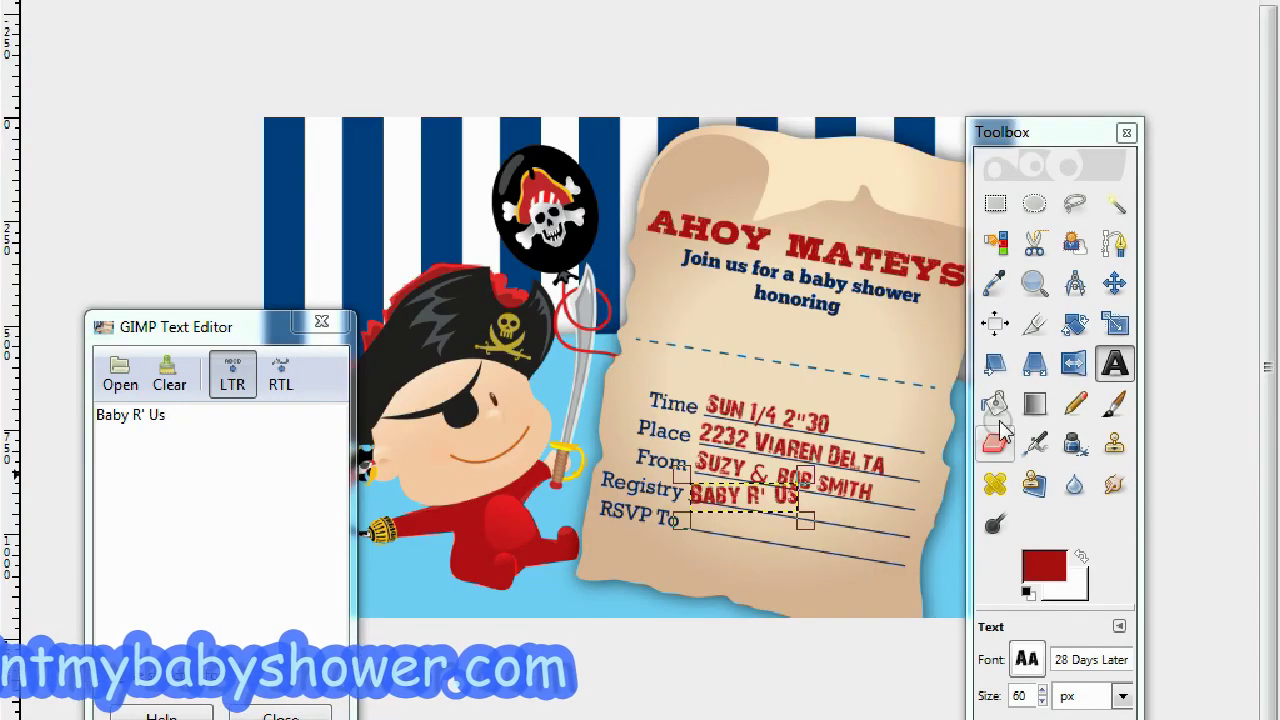
Rotate the 'Baby R' Us' text 10.50° and settle it on the Registry line.
{"action": "left_click", "coordinate": [1074, 326]}
{"action": "left_click", "coordinate": [735, 505]}
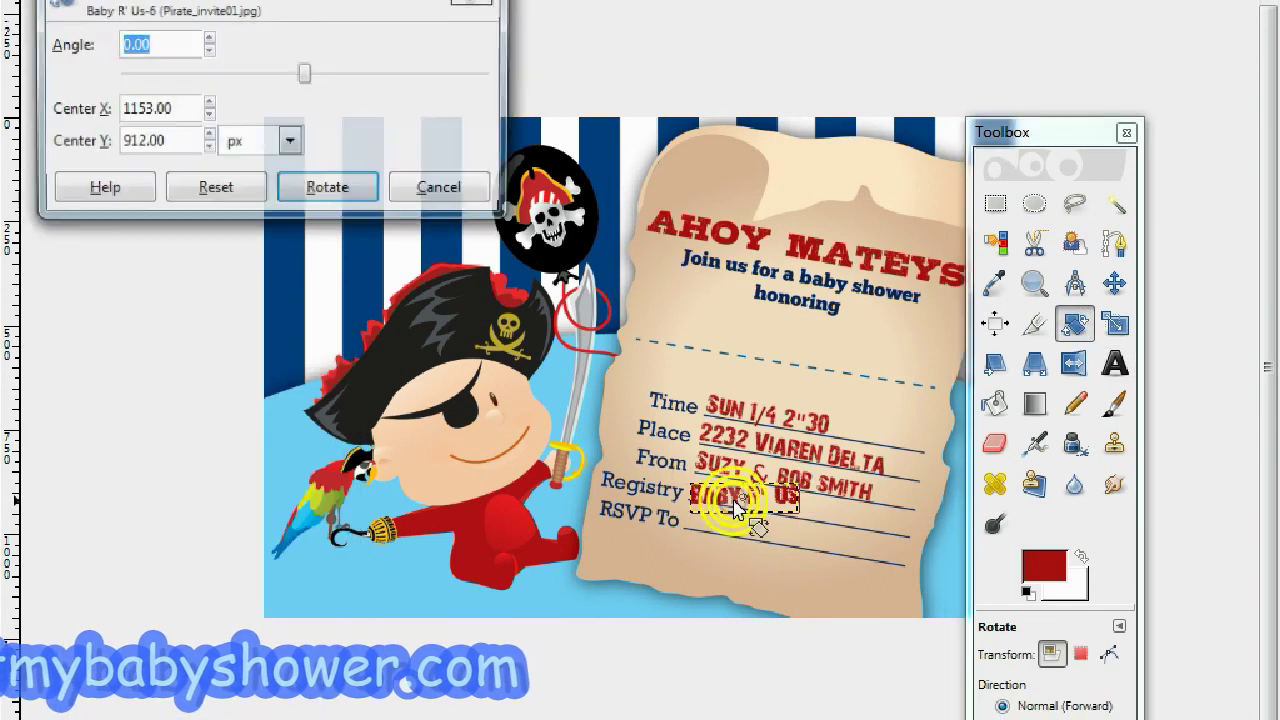
{"action": "type", "text": "10.50"}
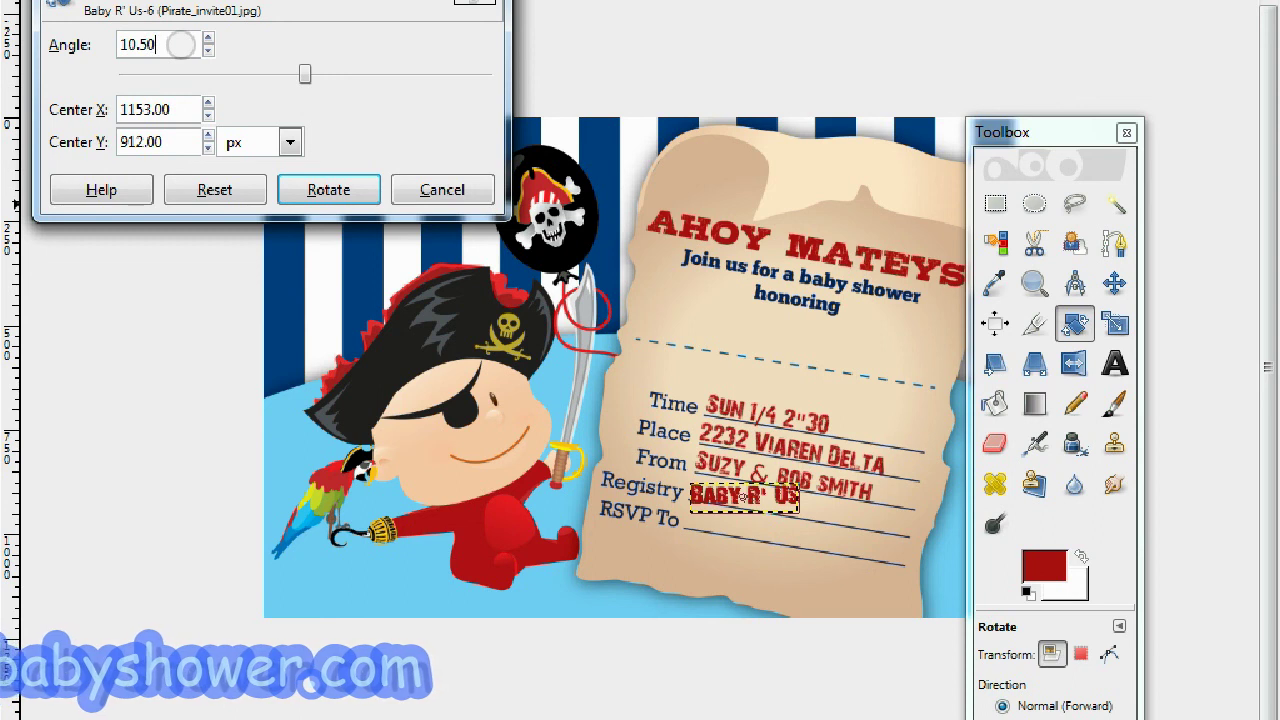
{"action": "left_click", "coordinate": [332, 189]}
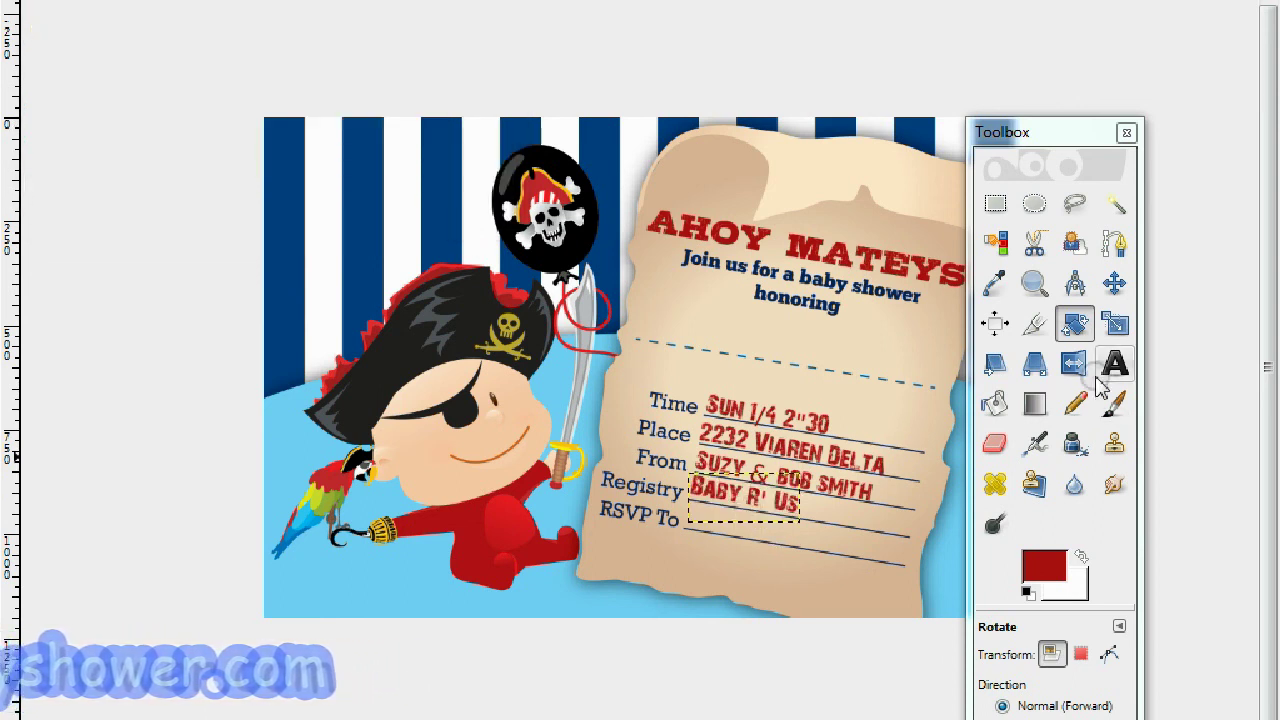
{"action": "left_click", "coordinate": [1114, 283]}
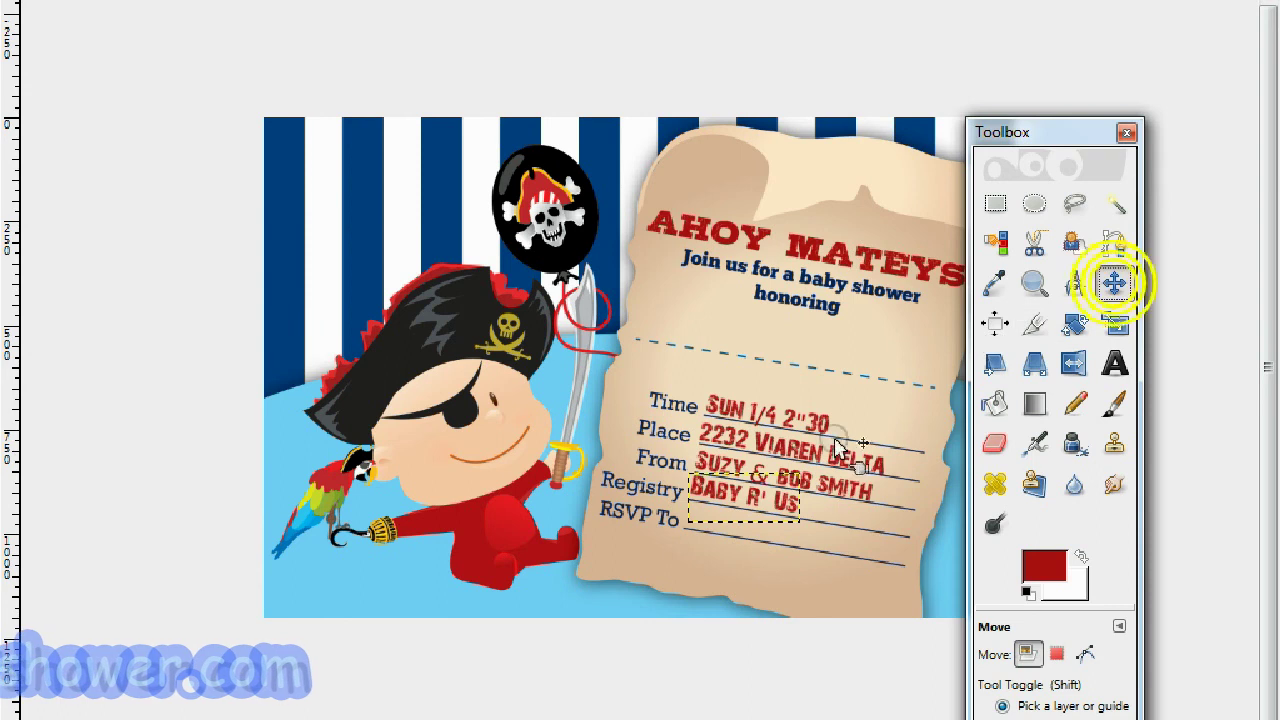
{"action": "left_click", "coordinate": [760, 510]}
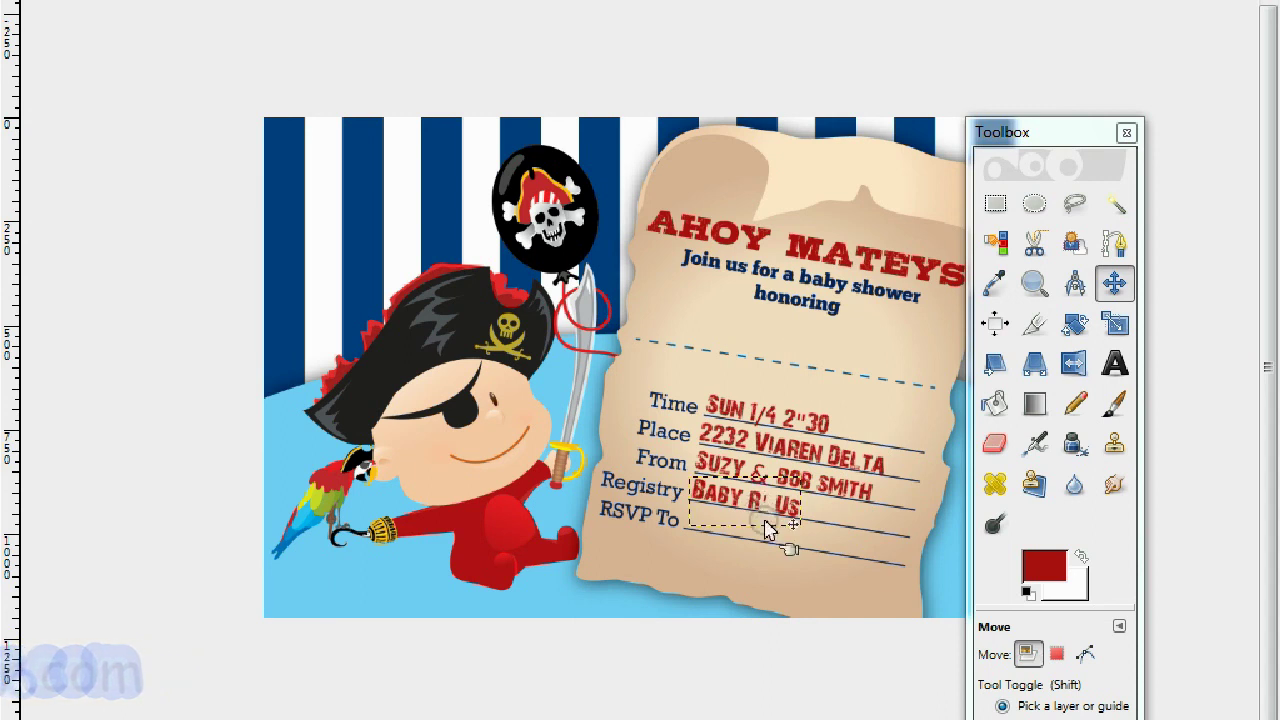
{"action": "left_click", "coordinate": [1120, 362]}
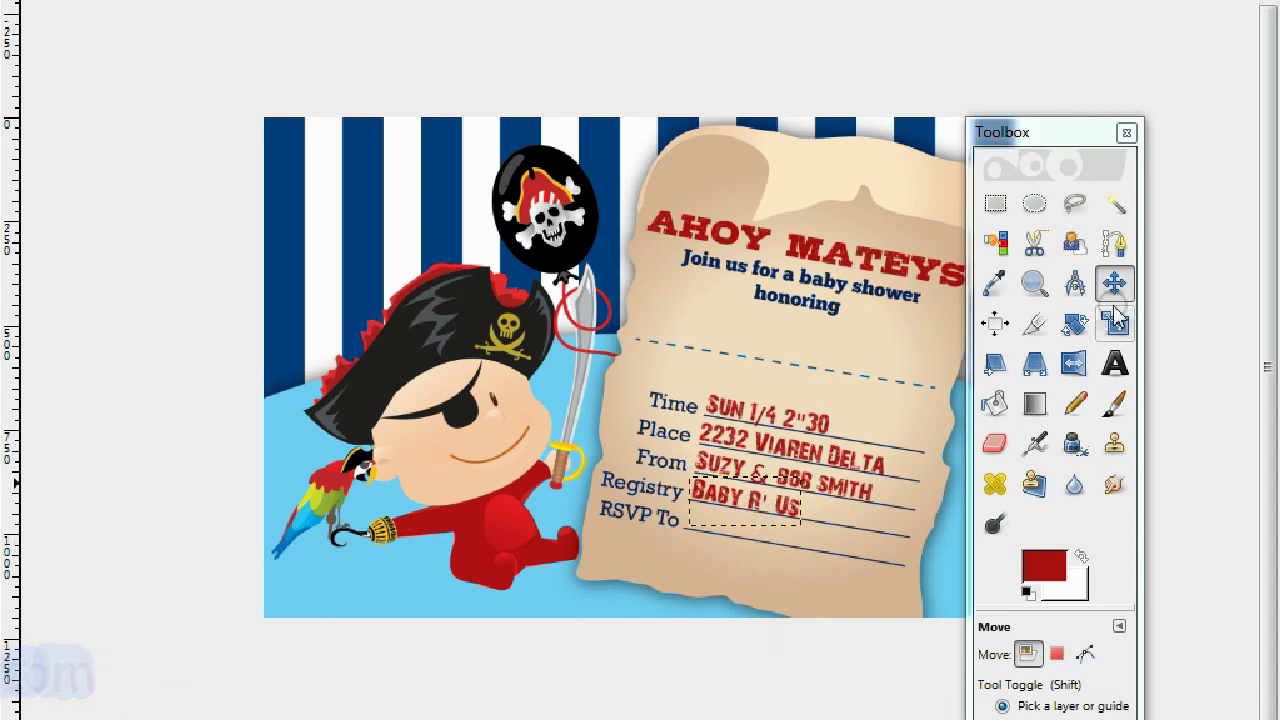
Type the red RSVP phone number and move it onto the RSVP To line.
{"action": "left_click", "coordinate": [810, 538]}
{"action": "left_click", "coordinate": [215, 540]}
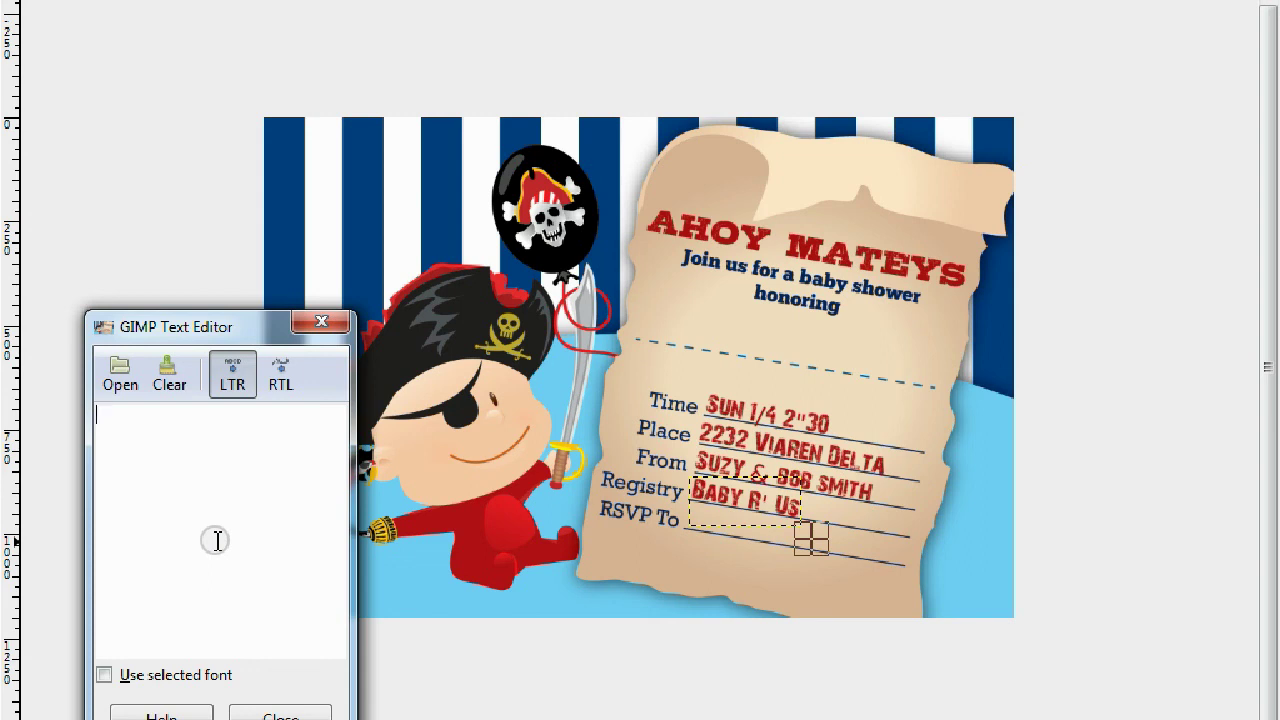
{"action": "type", "text": "444-"}
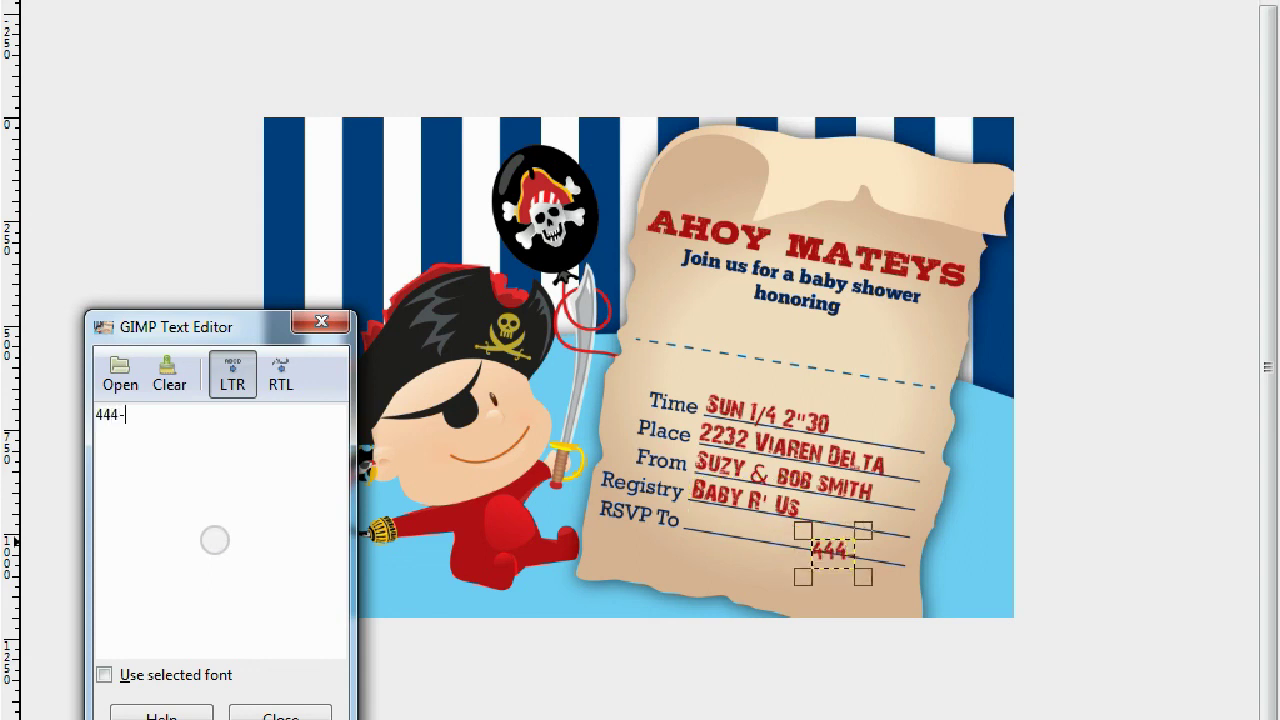
{"action": "type", "text": "4444-4444"}
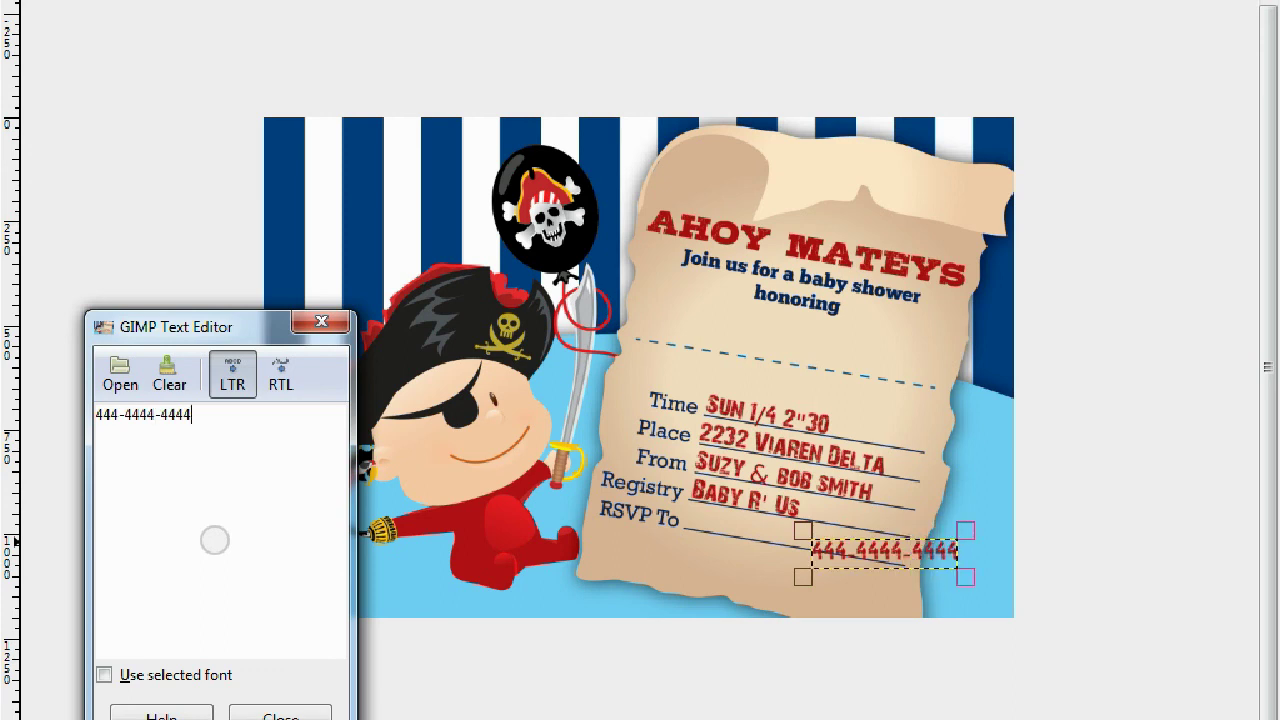
{"action": "left_click", "coordinate": [830, 560]}
{"action": "left_click_drag", "start_coordinate": [813, 548], "coordinate": [735, 527]}
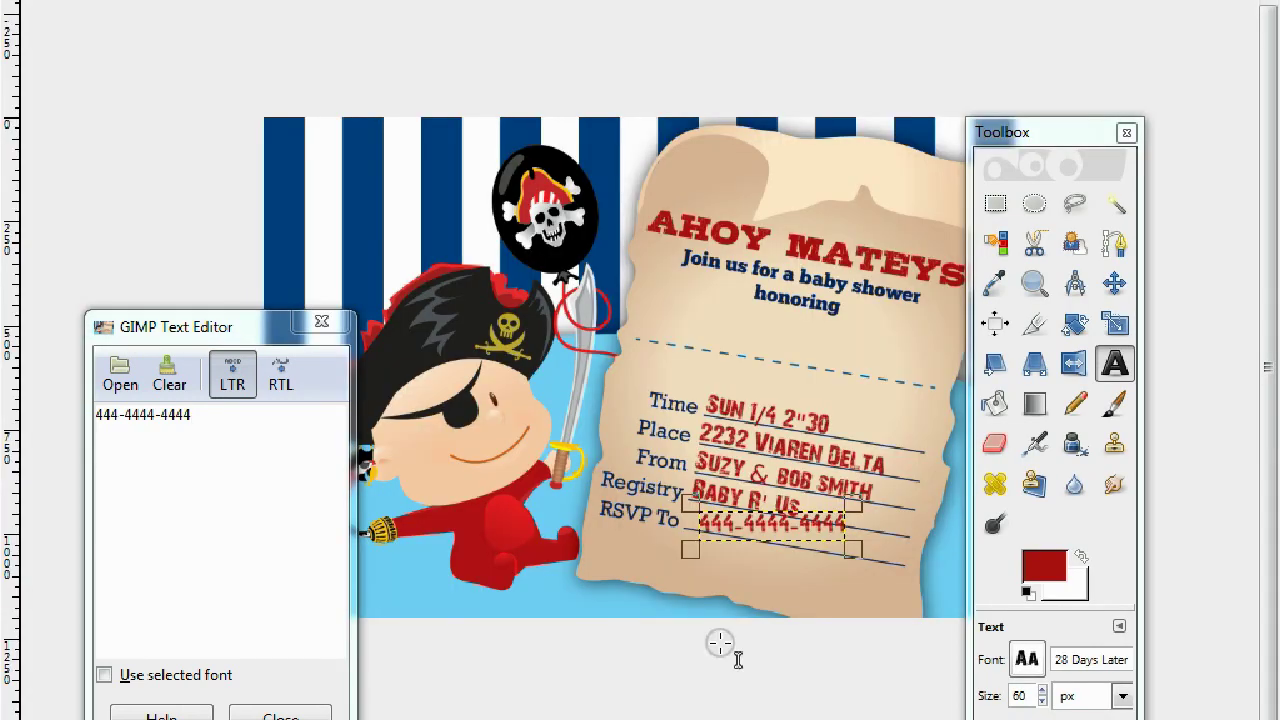
Rotate the phone number 10.50° and settle it on the RSVP line.
{"action": "left_click", "coordinate": [1072, 326]}
{"action": "left_click", "coordinate": [749, 523]}
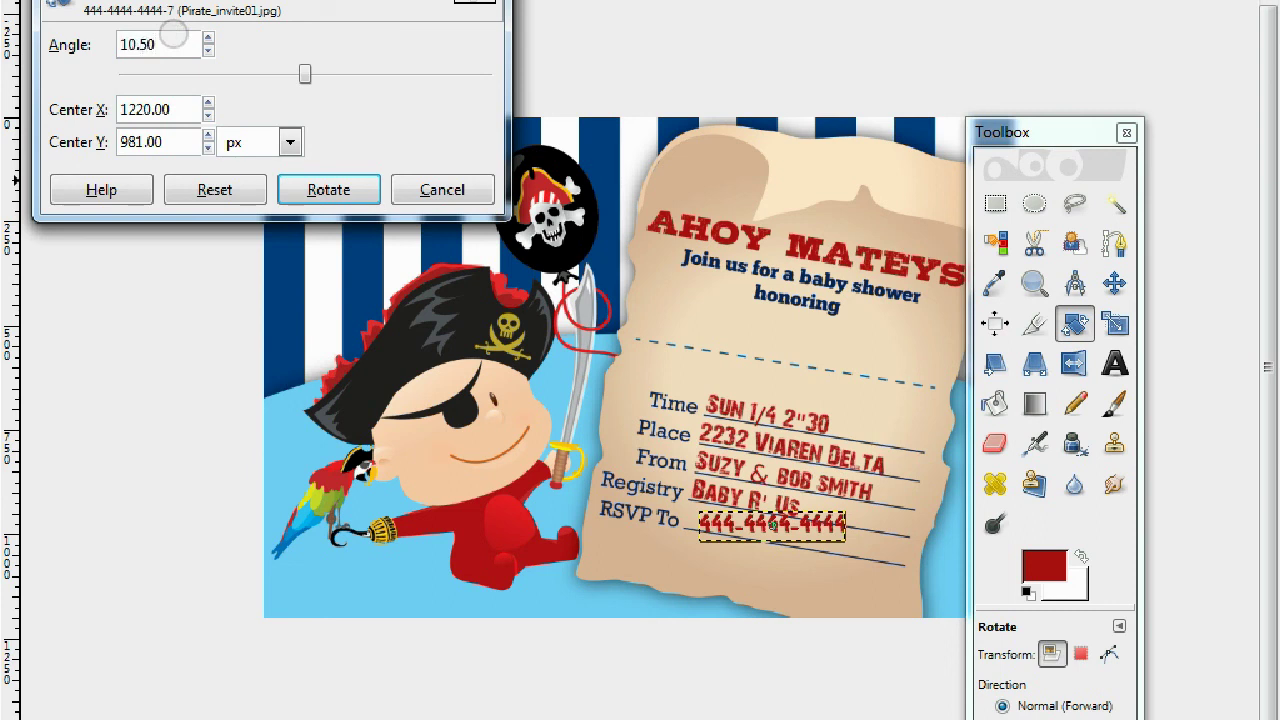
{"action": "left_click", "coordinate": [332, 189]}
{"action": "left_click", "coordinate": [1116, 283]}
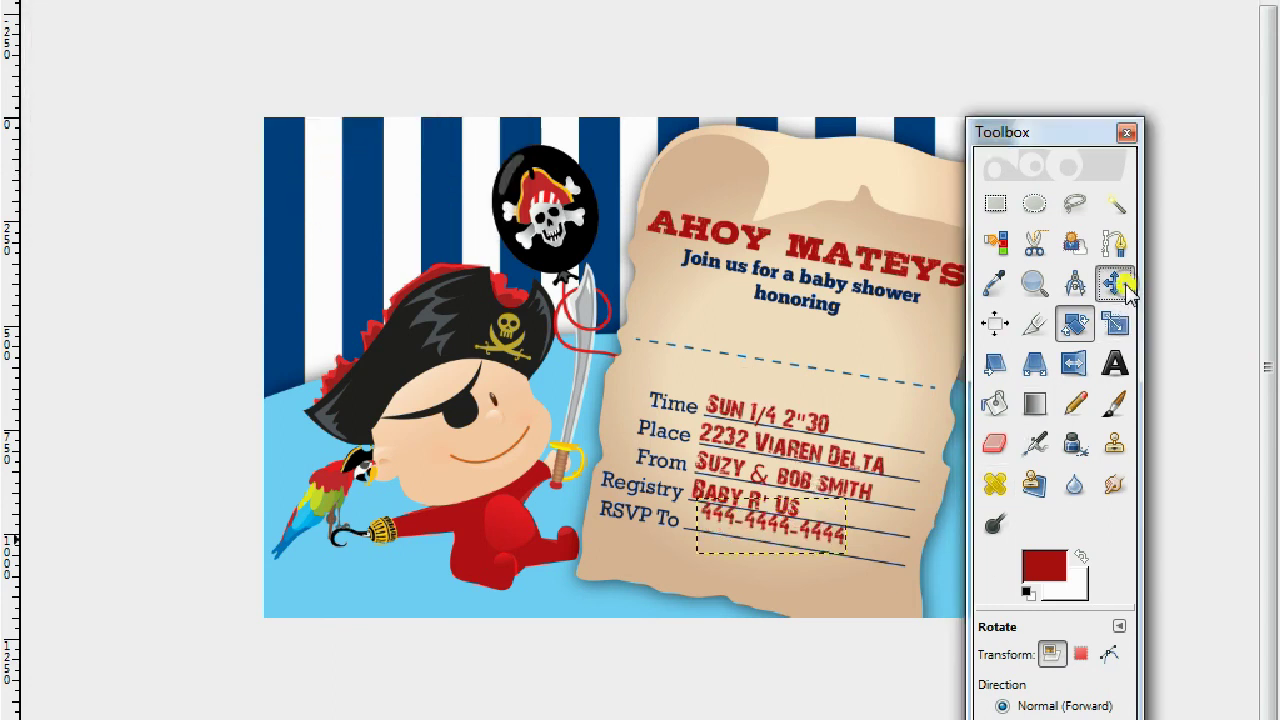
{"action": "left_click_drag", "start_coordinate": [755, 530], "coordinate": [741, 540]}
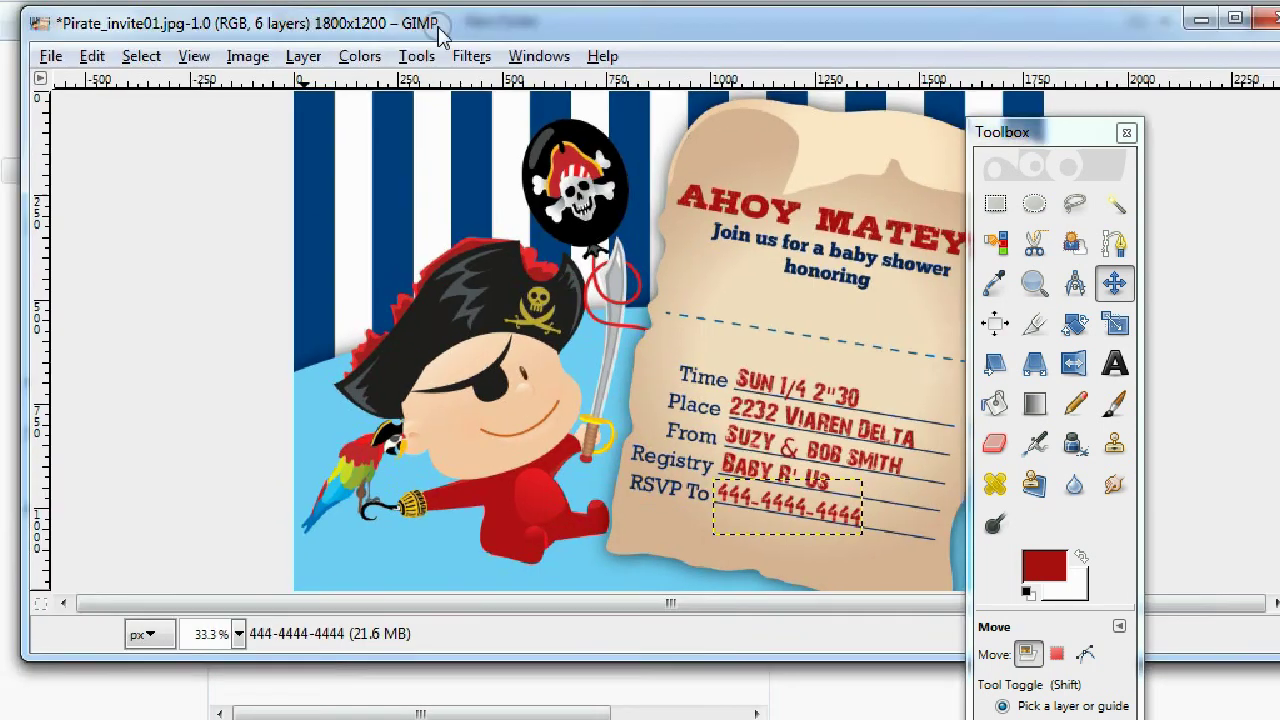
Flatten the image into one layer, maximize the image window and move the Toolbox aside.
{"action": "left_click_drag", "start_coordinate": [443, 26], "coordinate": [451, 120]}
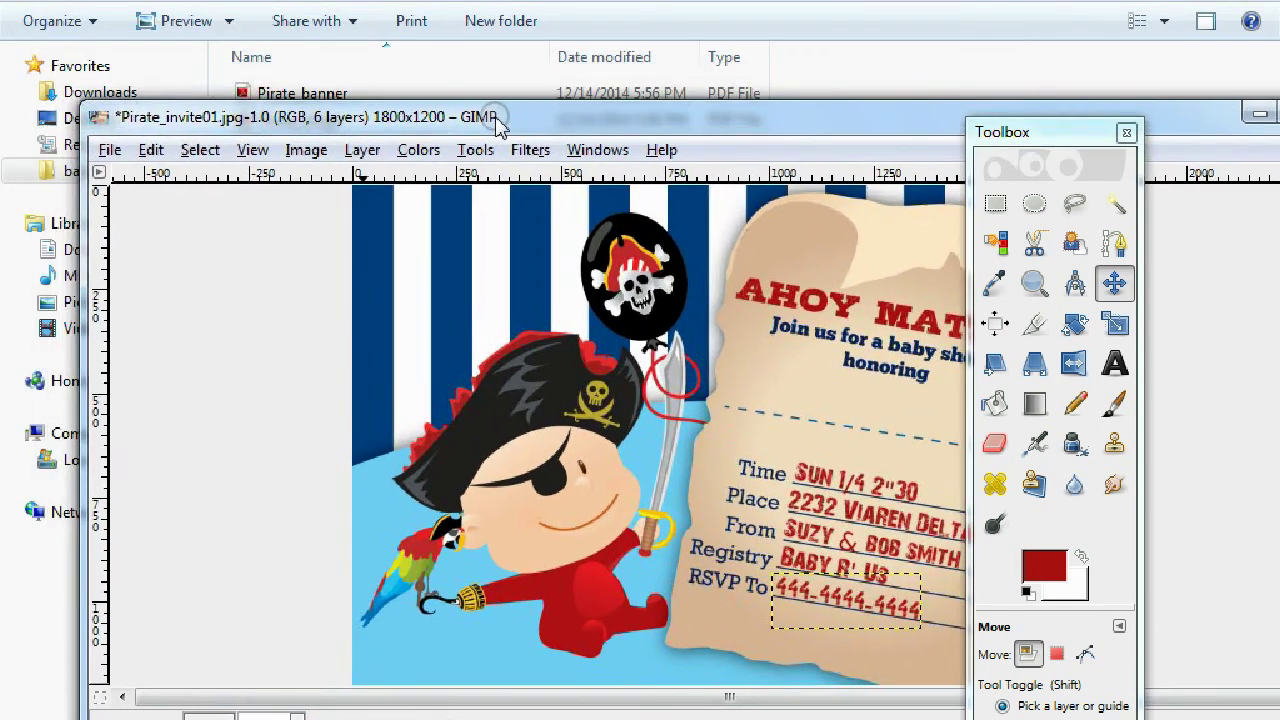
{"action": "left_click", "coordinate": [292, 152]}
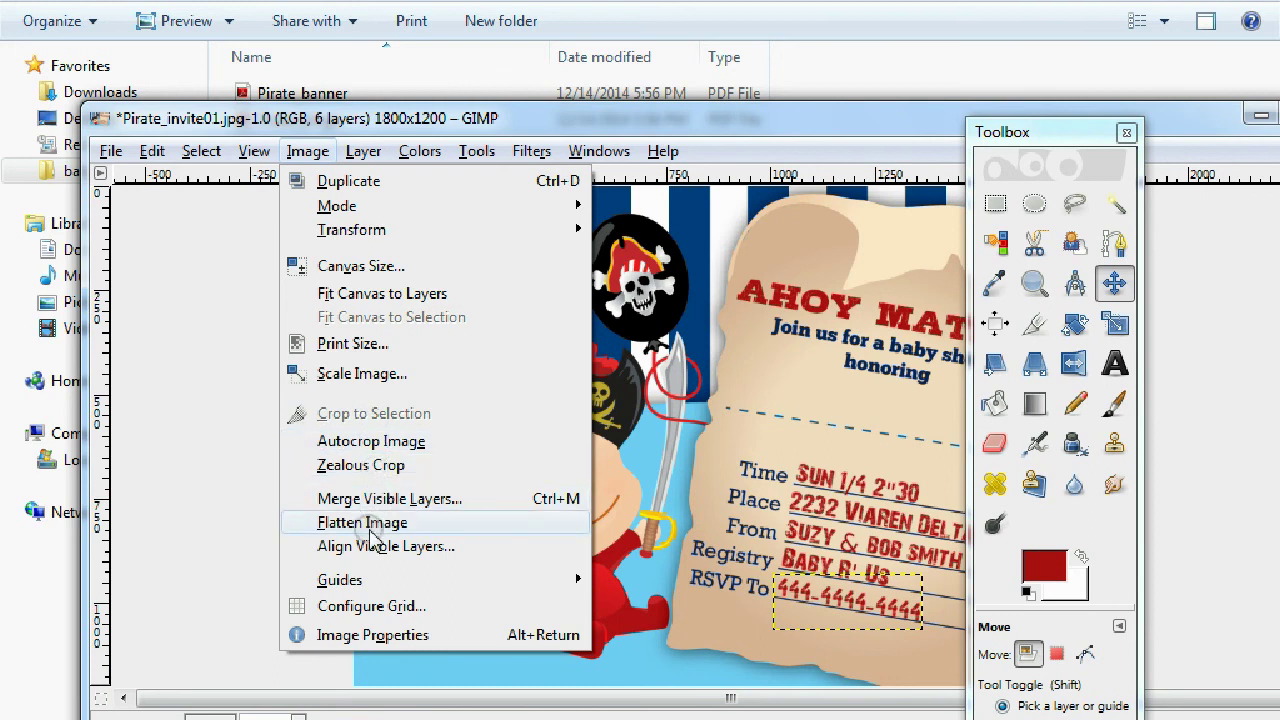
{"action": "left_click", "coordinate": [366, 522]}
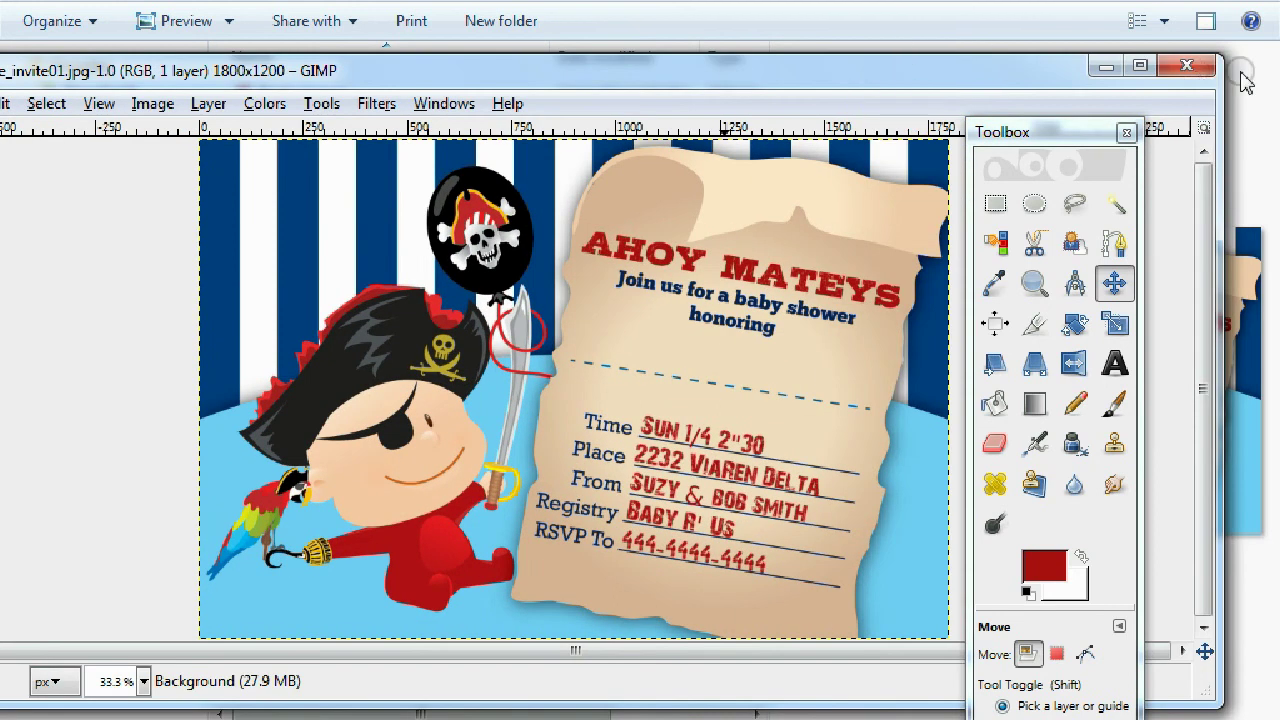
{"action": "left_click", "coordinate": [1137, 63]}
{"action": "left_click_drag", "start_coordinate": [1044, 141], "coordinate": [1139, 70]}
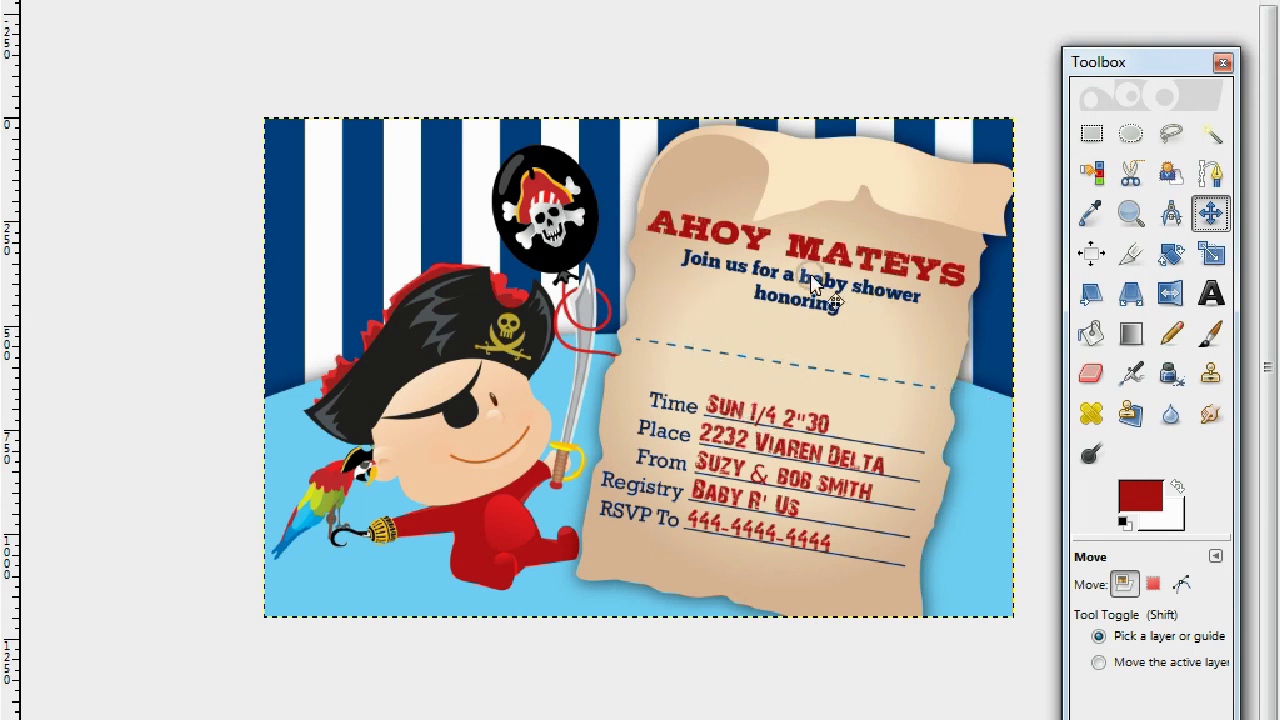
Set the text size to 140 px and type the honoree's name below 'honoring'.
{"action": "left_click", "coordinate": [1210, 293]}
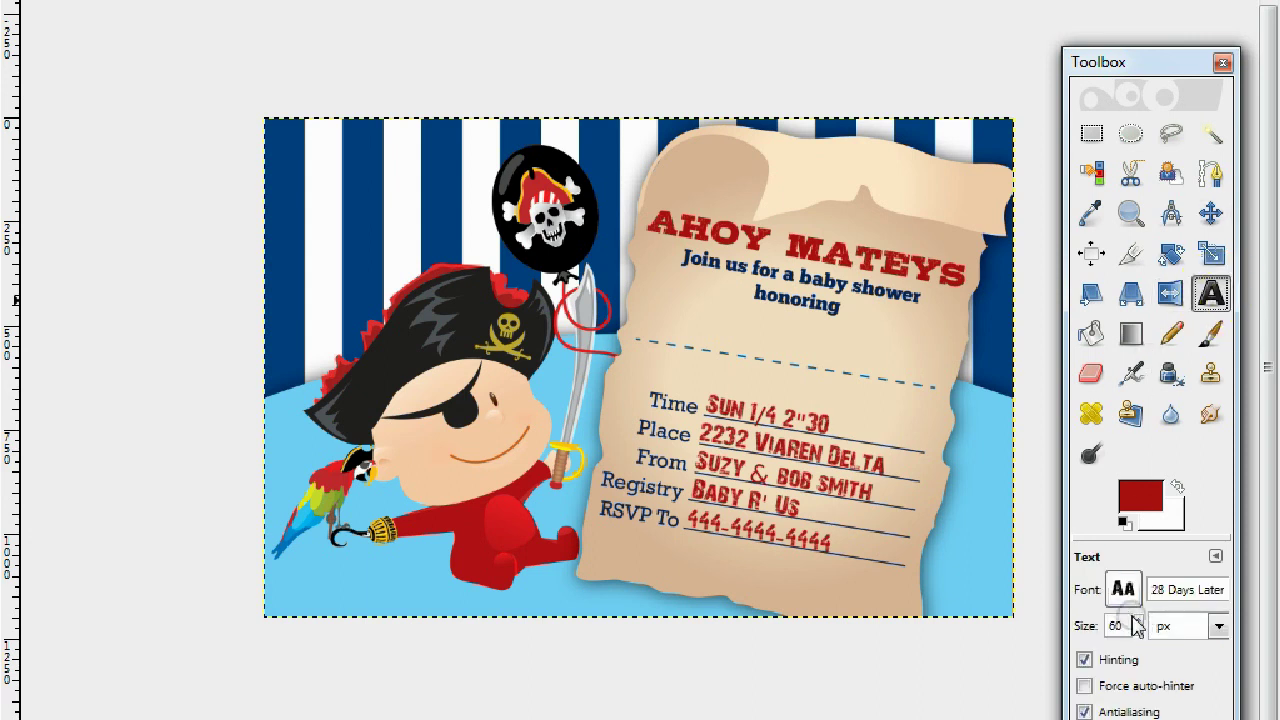
{"action": "left_click_drag", "start_coordinate": [1140, 624], "coordinate": [1141, 625]}
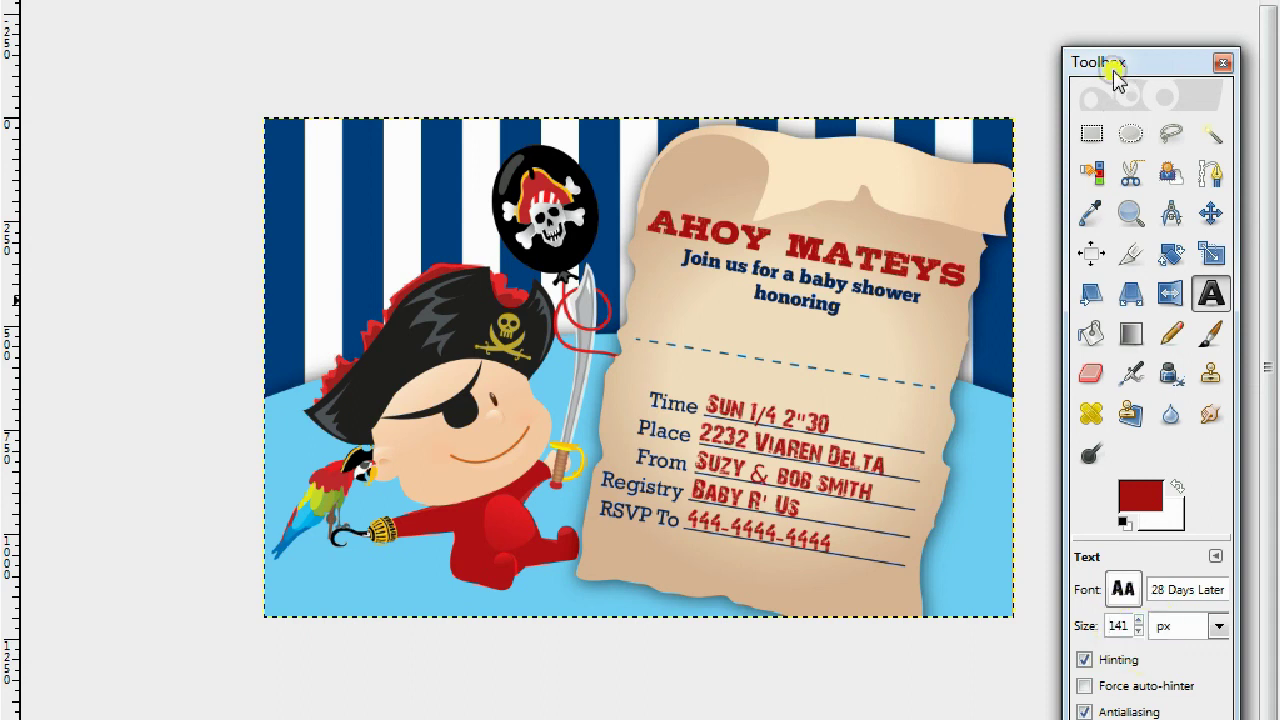
{"action": "left_click_drag", "start_coordinate": [1117, 64], "coordinate": [1005, 20]}
{"action": "left_click", "coordinate": [1032, 528]}
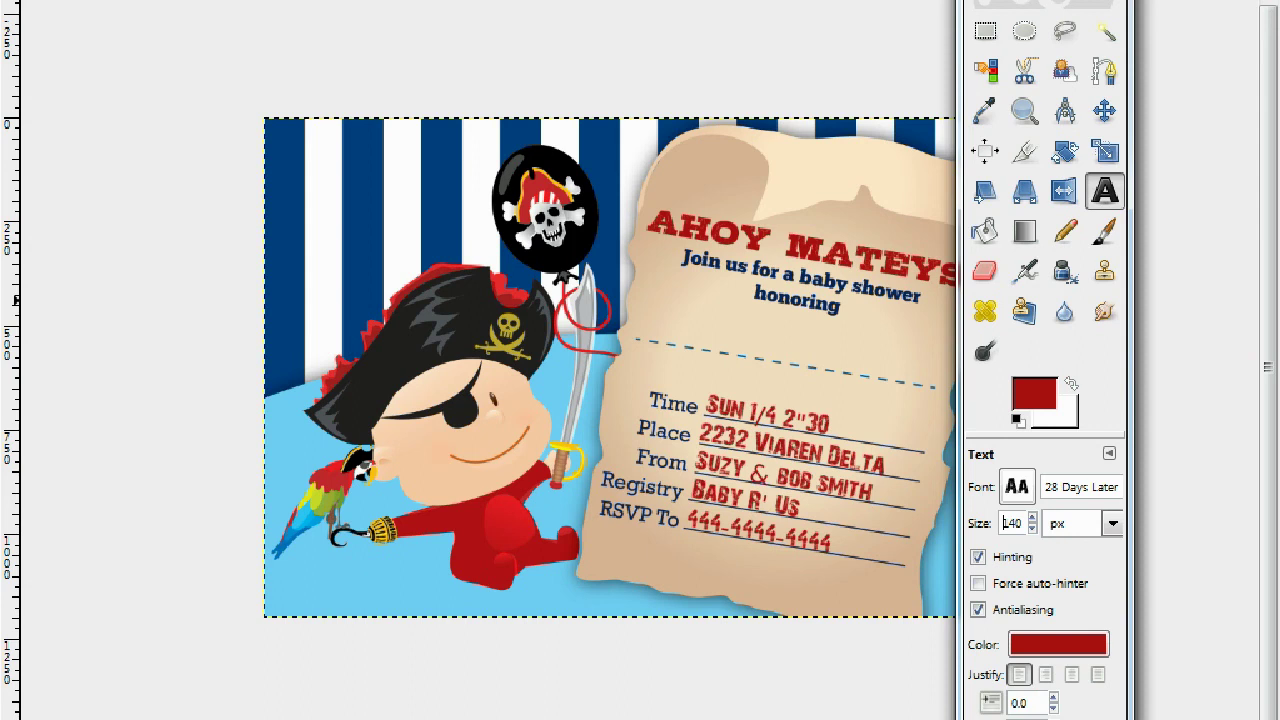
{"action": "left_click", "coordinate": [687, 300]}
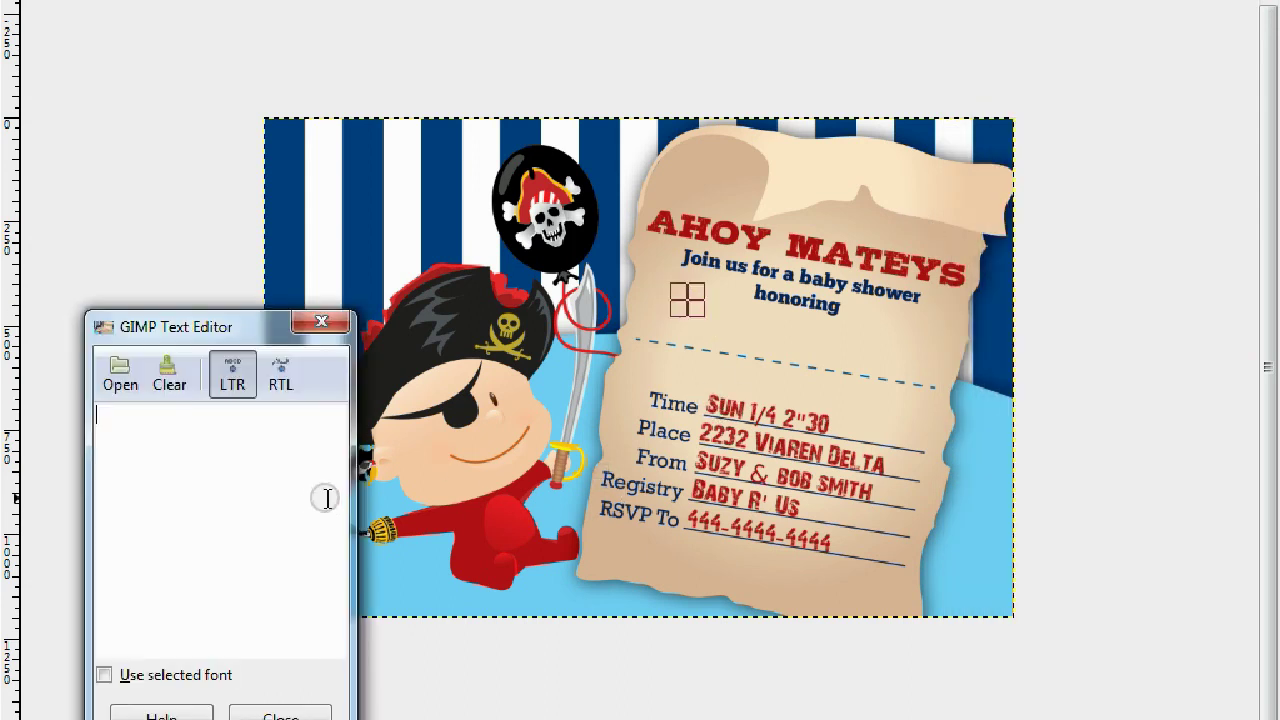
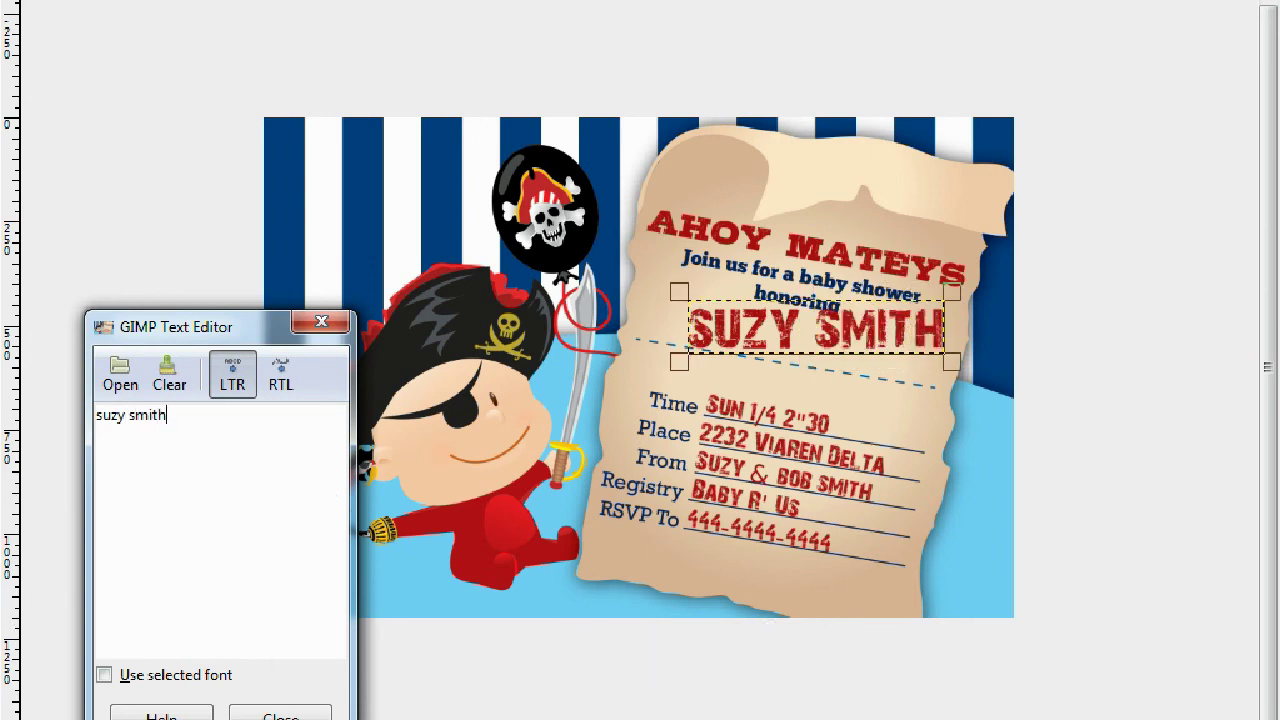
{"action": "left_click", "coordinate": [714, 677]}
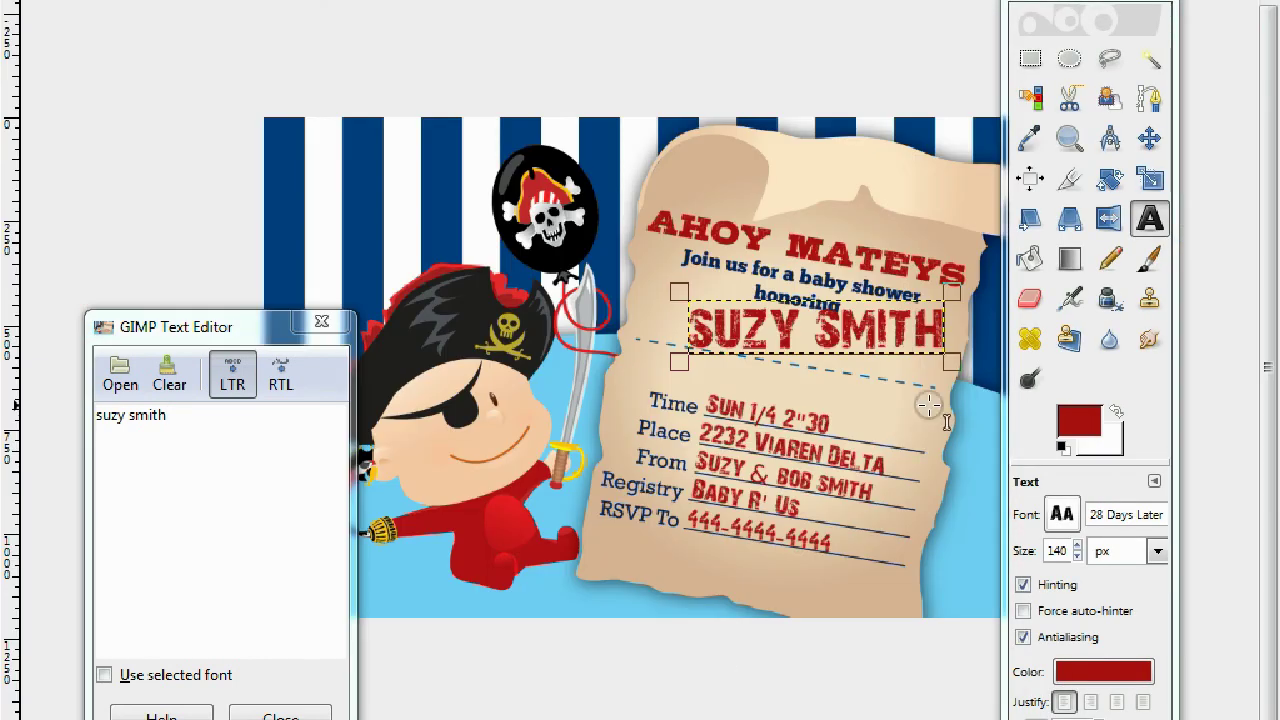
Rotate the honoree's name text layer by 10.50 degrees.
{"action": "left_click", "coordinate": [1110, 180]}
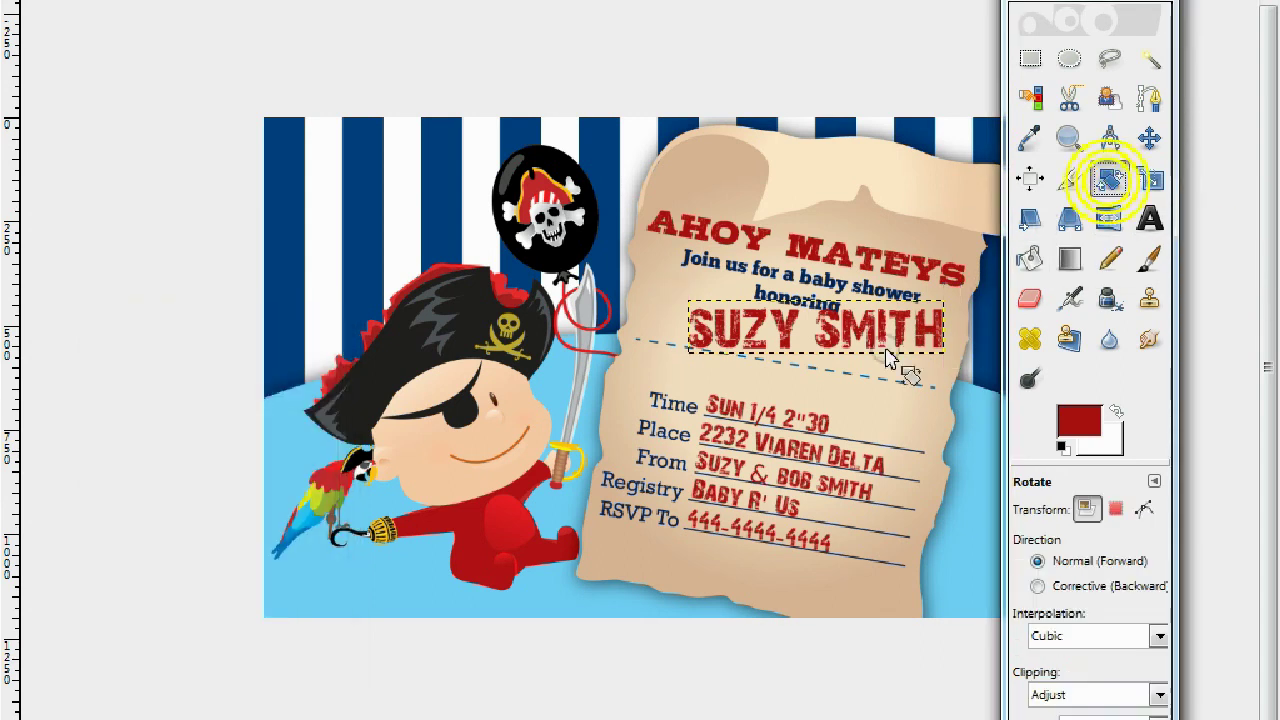
{"action": "left_click", "coordinate": [887, 352]}
{"action": "type", "text": "10.50"}
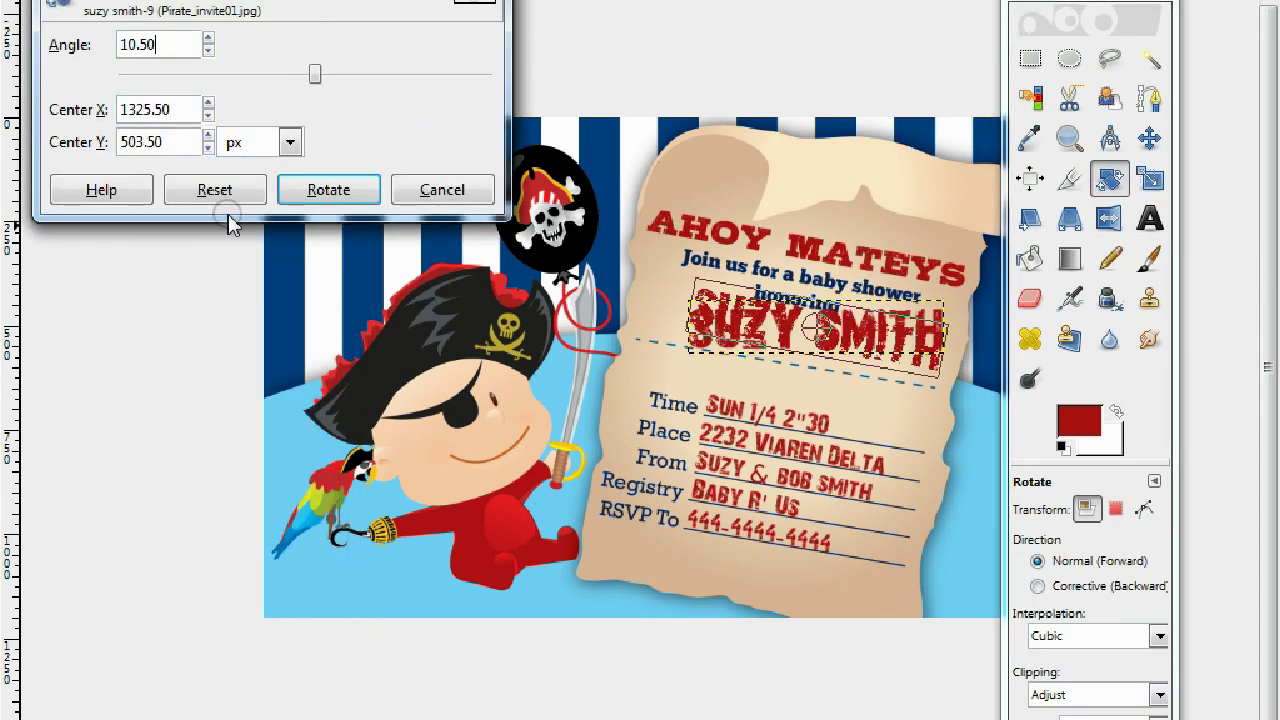
{"action": "left_click", "coordinate": [355, 190]}
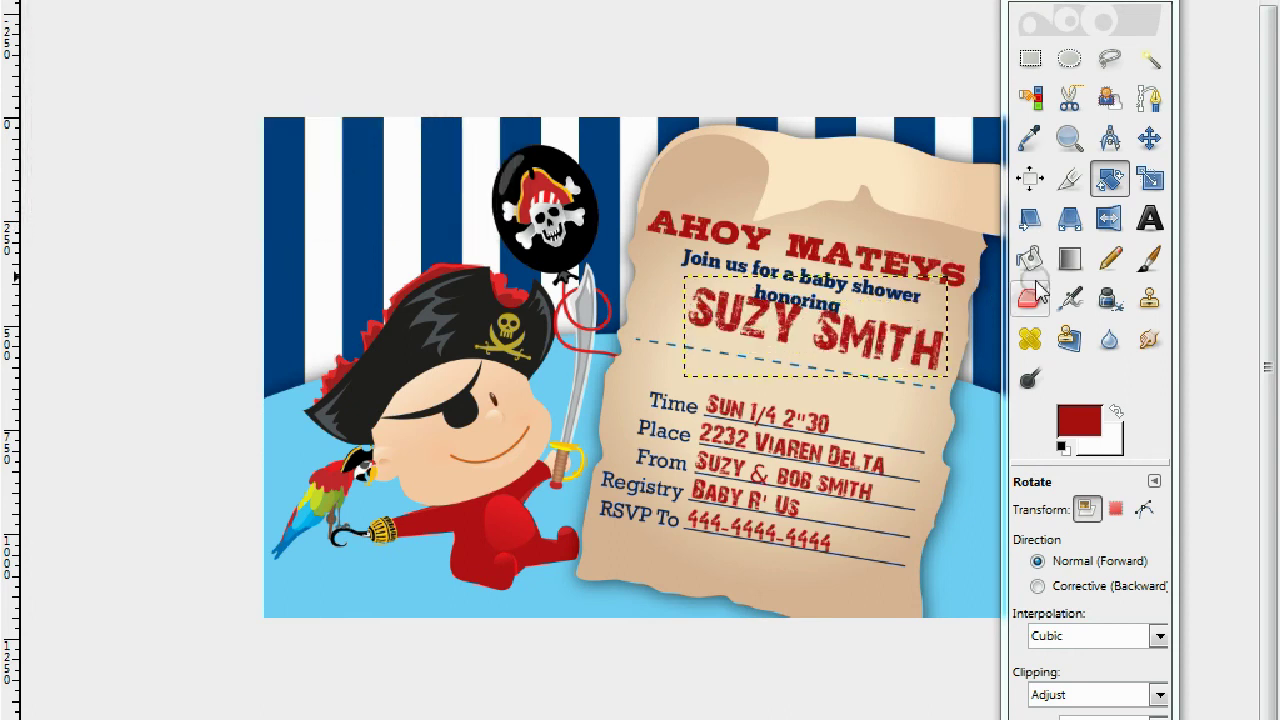
Shift the rotated name slightly left and down beneath "honoring".
{"action": "left_click", "coordinate": [1148, 138]}
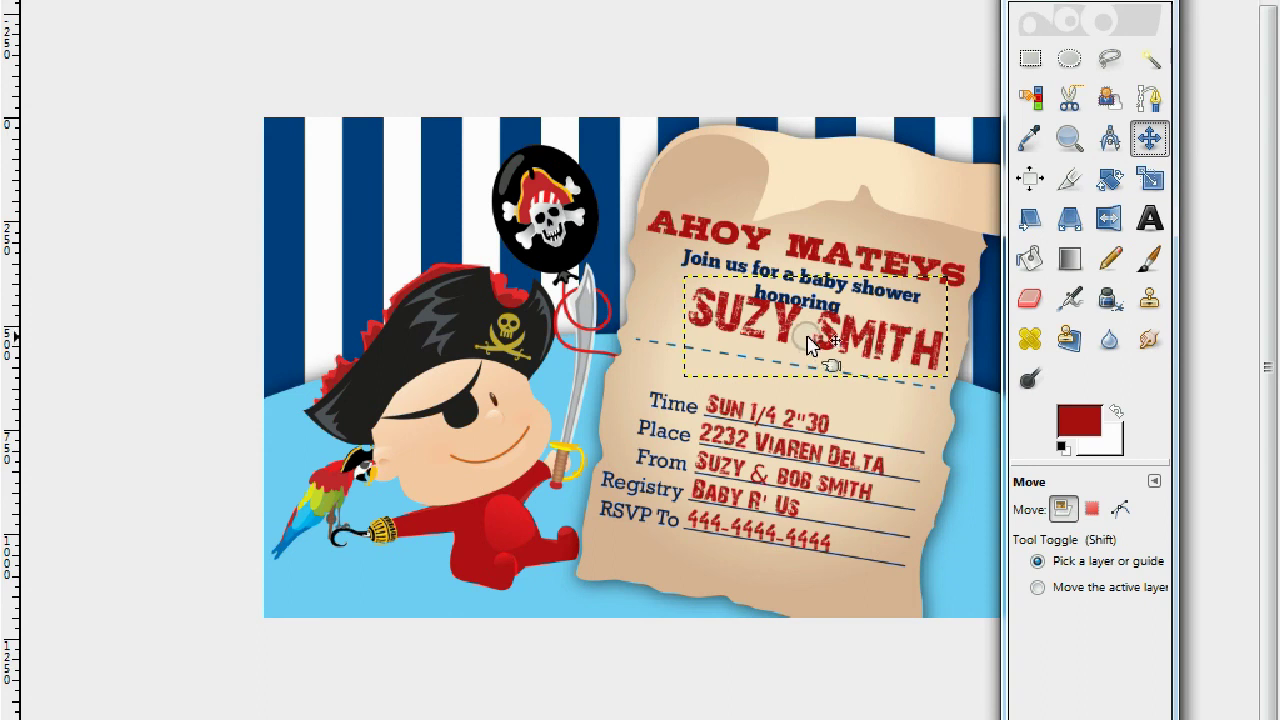
{"action": "left_click_drag", "start_coordinate": [820, 342], "coordinate": [800, 362]}
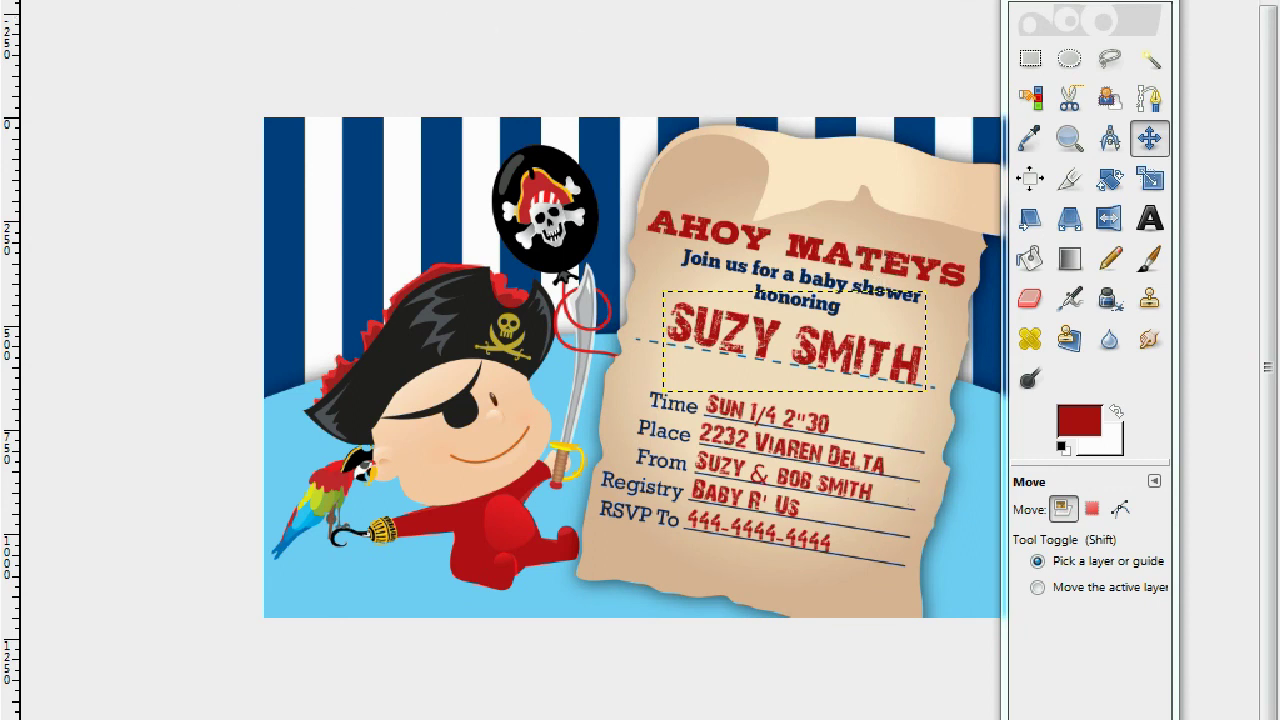
{"action": "key", "text": "alt+i"}
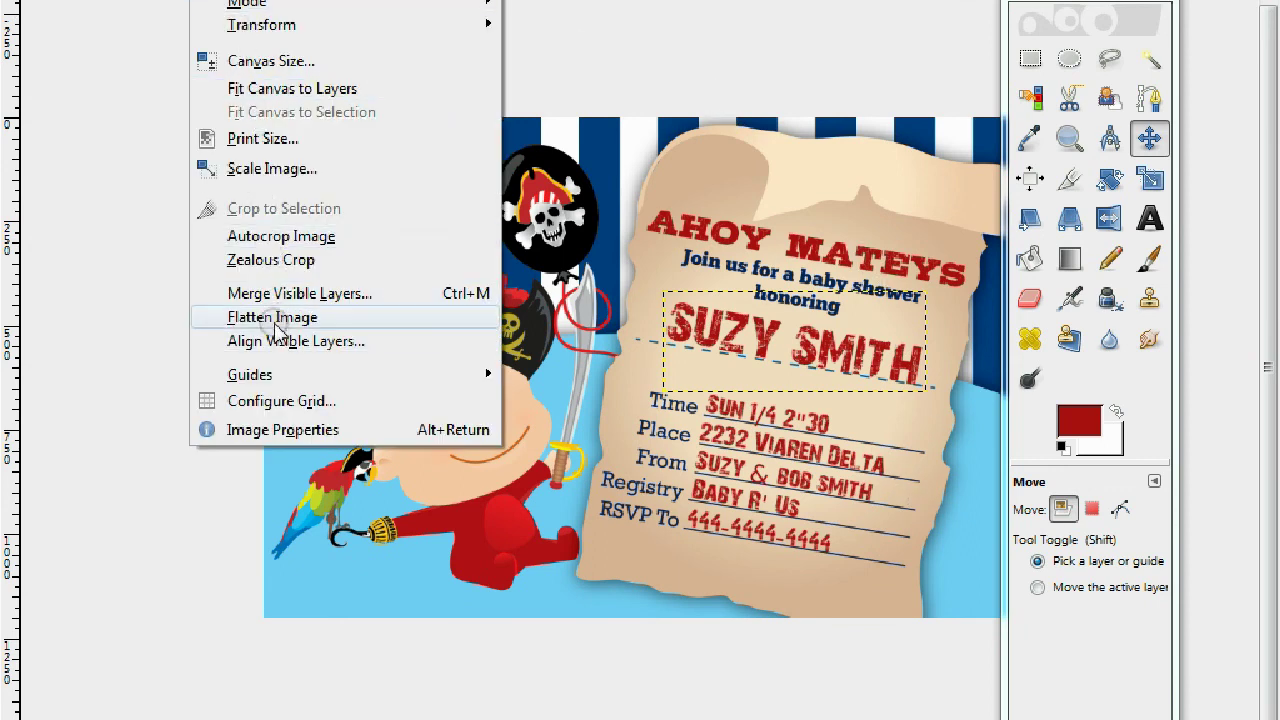
Flatten the invitation into a single layer and move the Toolbox aside.
{"action": "left_click", "coordinate": [285, 318]}
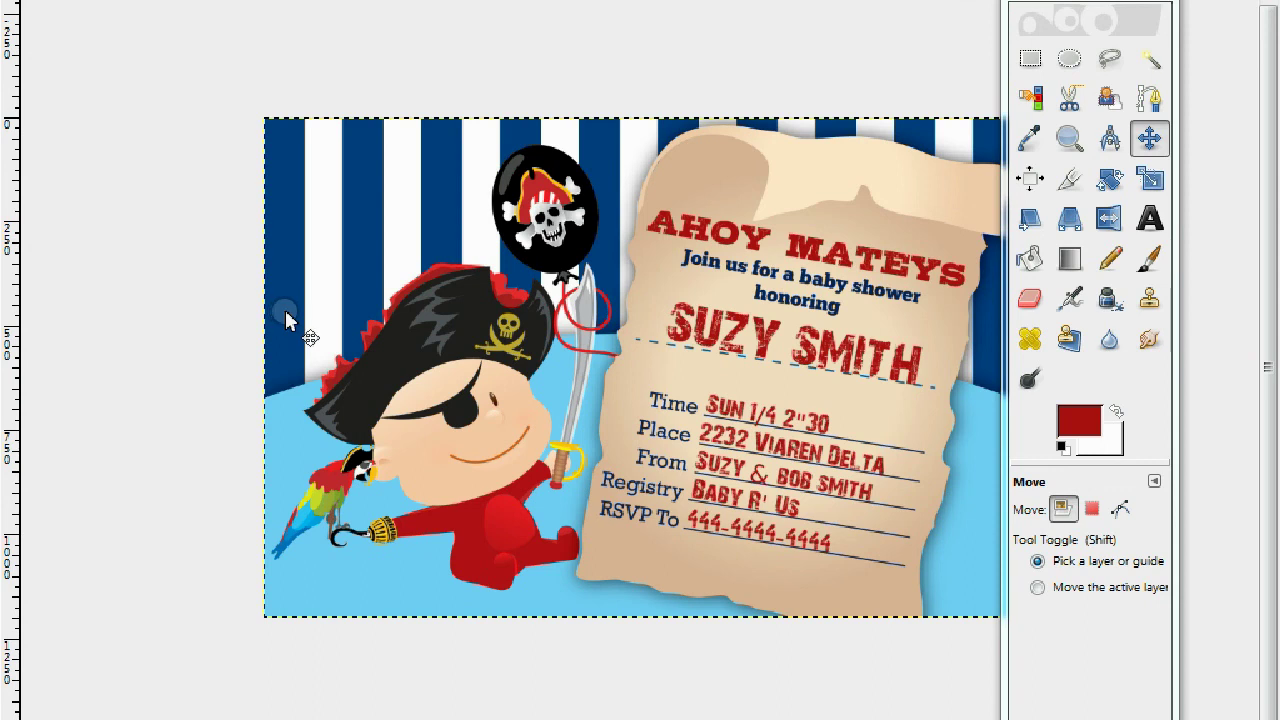
{"action": "left_click_drag", "start_coordinate": [1105, 8], "coordinate": [1188, 27]}
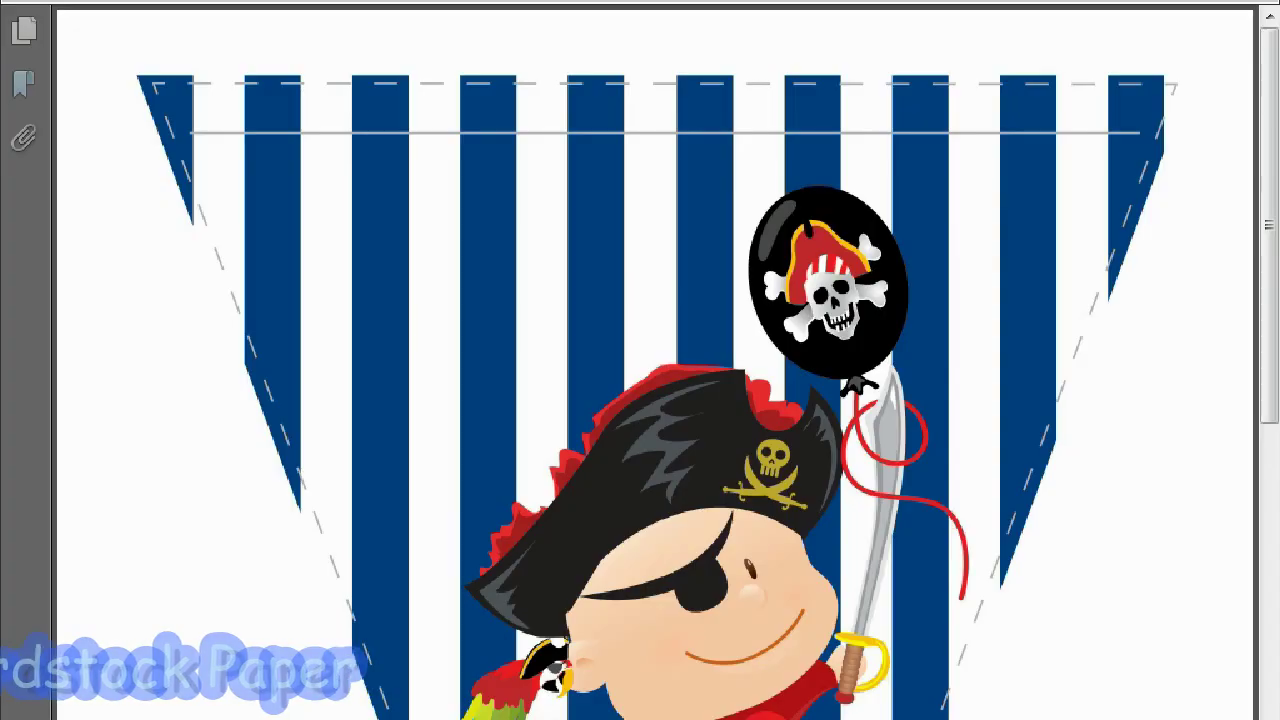
{"action": "left_click_drag", "start_coordinate": [1267, 225], "coordinate": [1260, 606]}
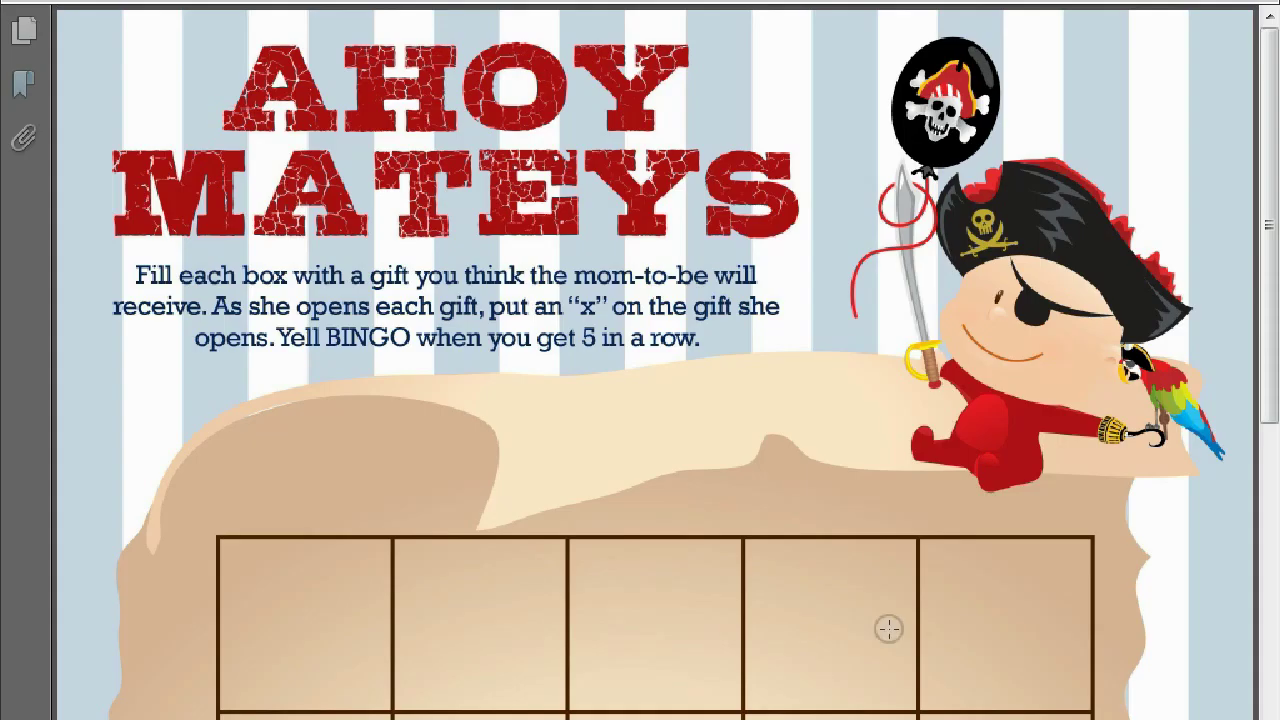
{"action": "left_click_drag", "start_coordinate": [1262, 192], "coordinate": [1266, 625]}
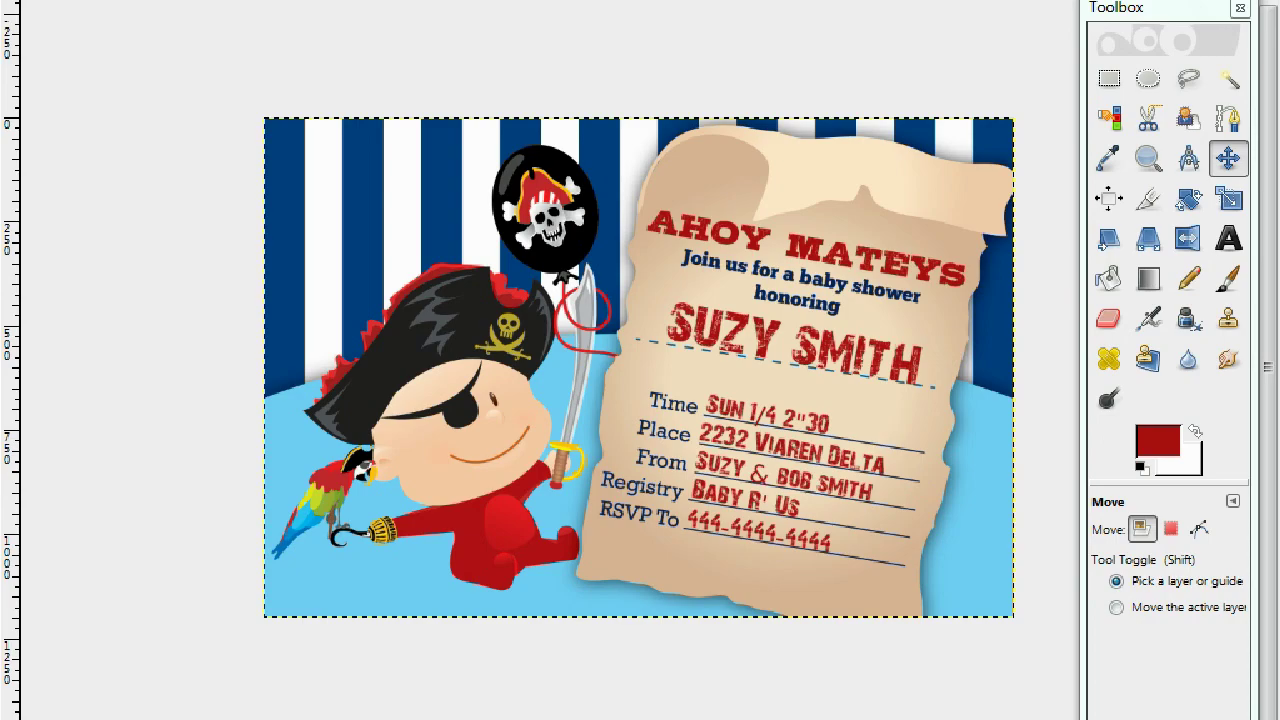
{"action": "left_click", "coordinate": [1099, 716]}
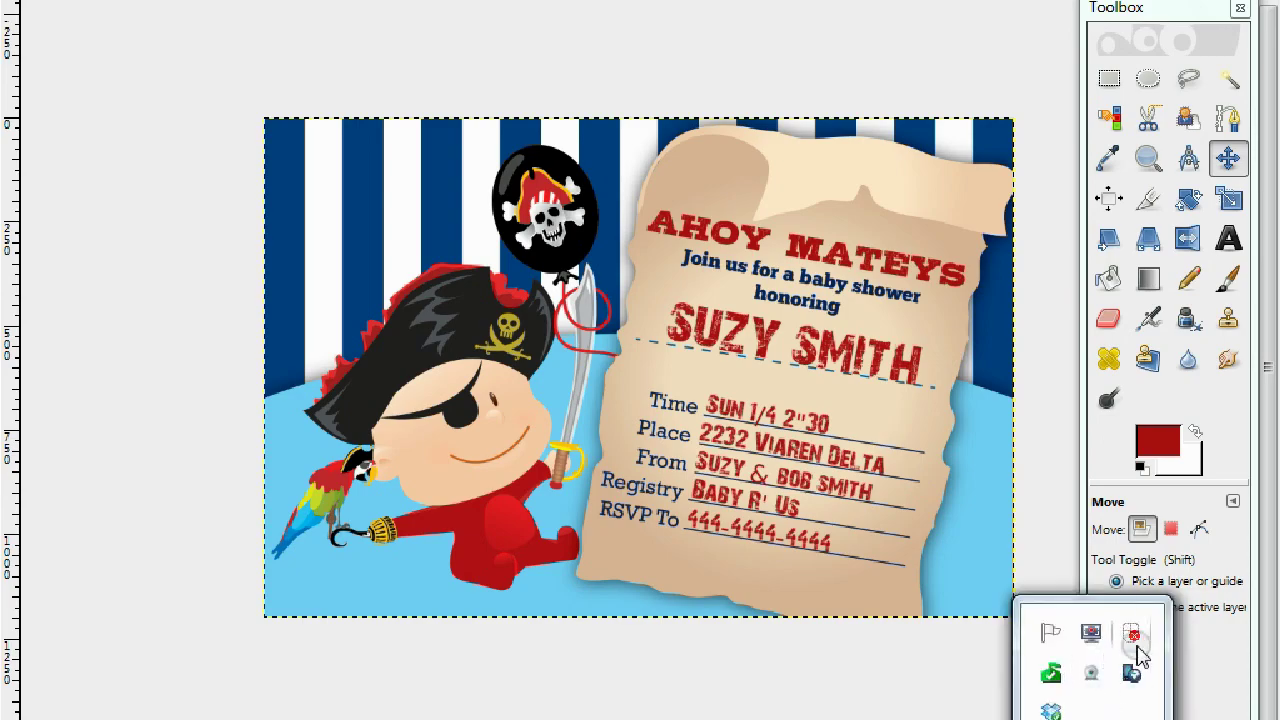